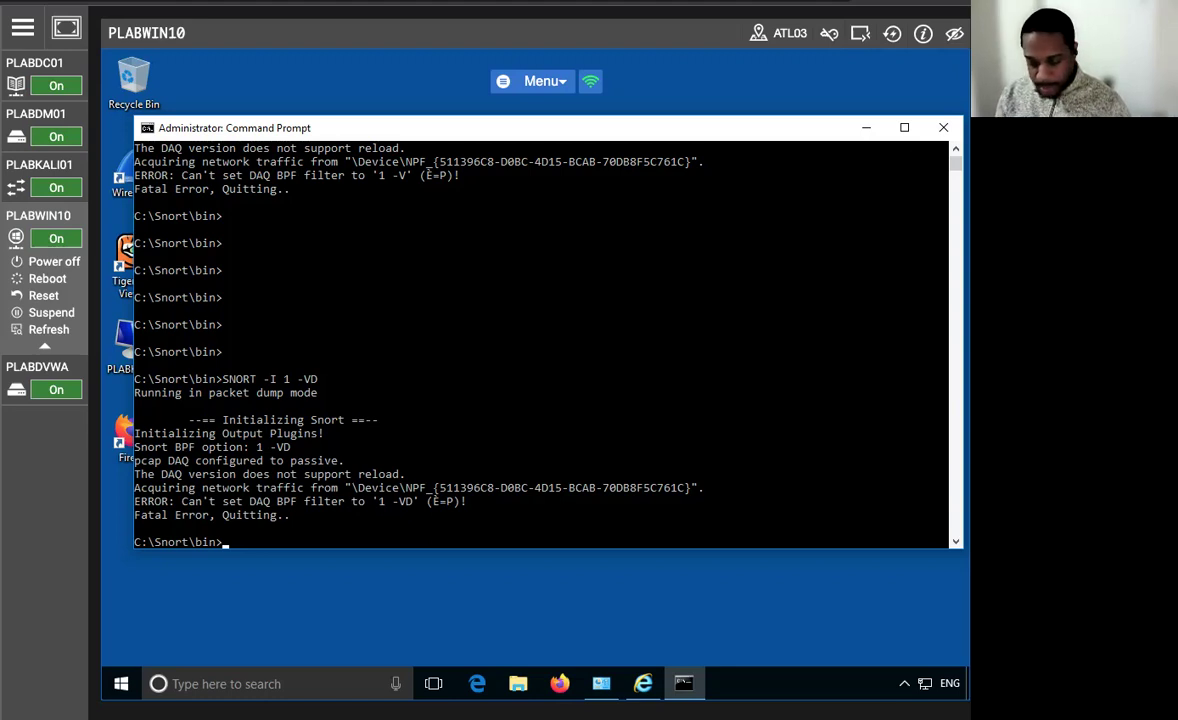
text(SNORT)
key(BackSpace)
key(BackSpace)
key(BackSpace)
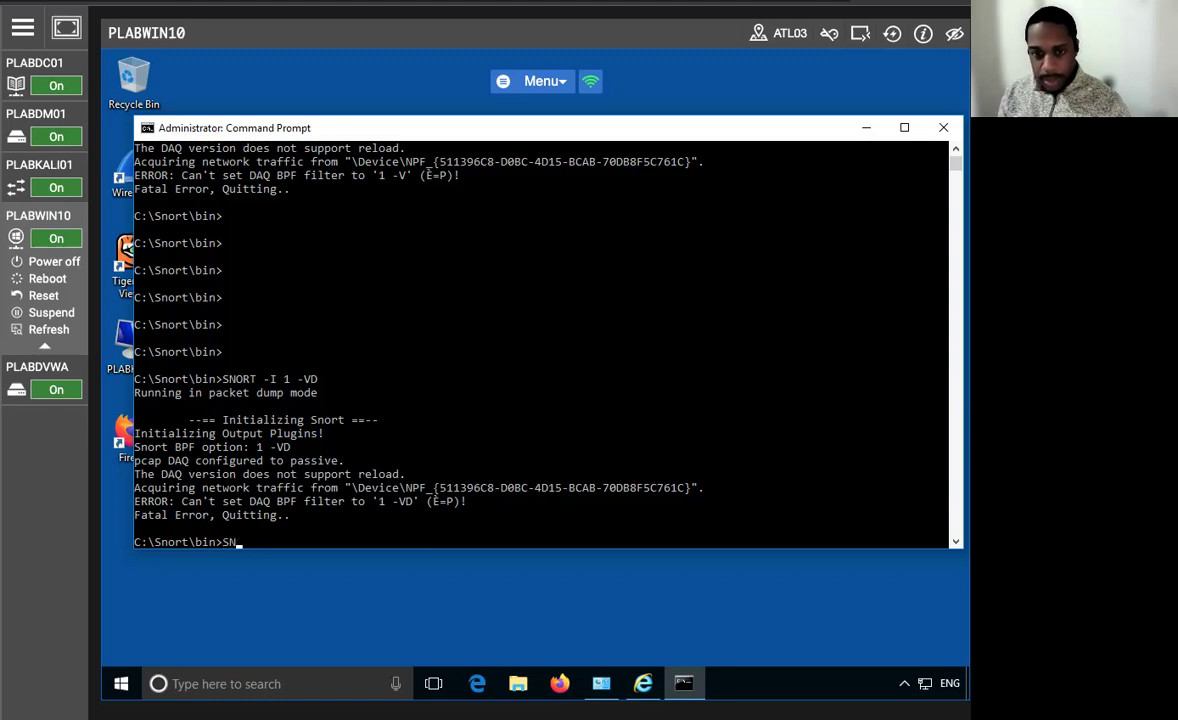
Run snort -c c:\snort\etc\snort.conf -l c:\snort\log -K ascii, and close the Command Prompt.
text(snort)
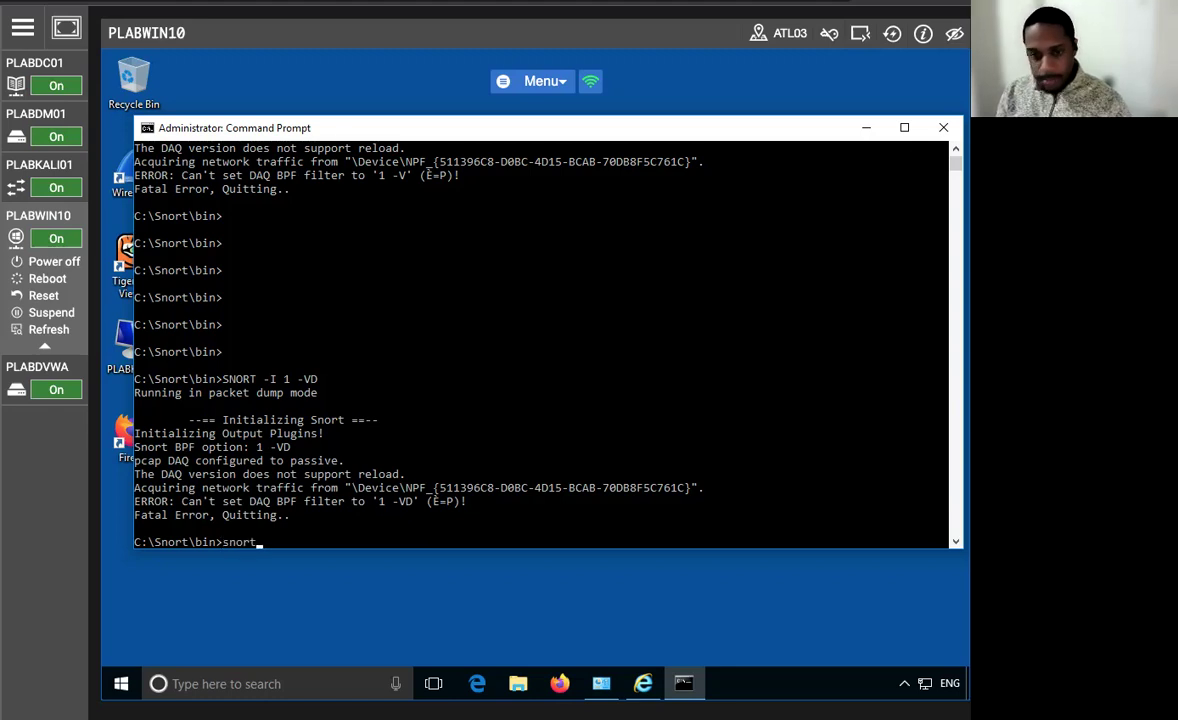
text( -)
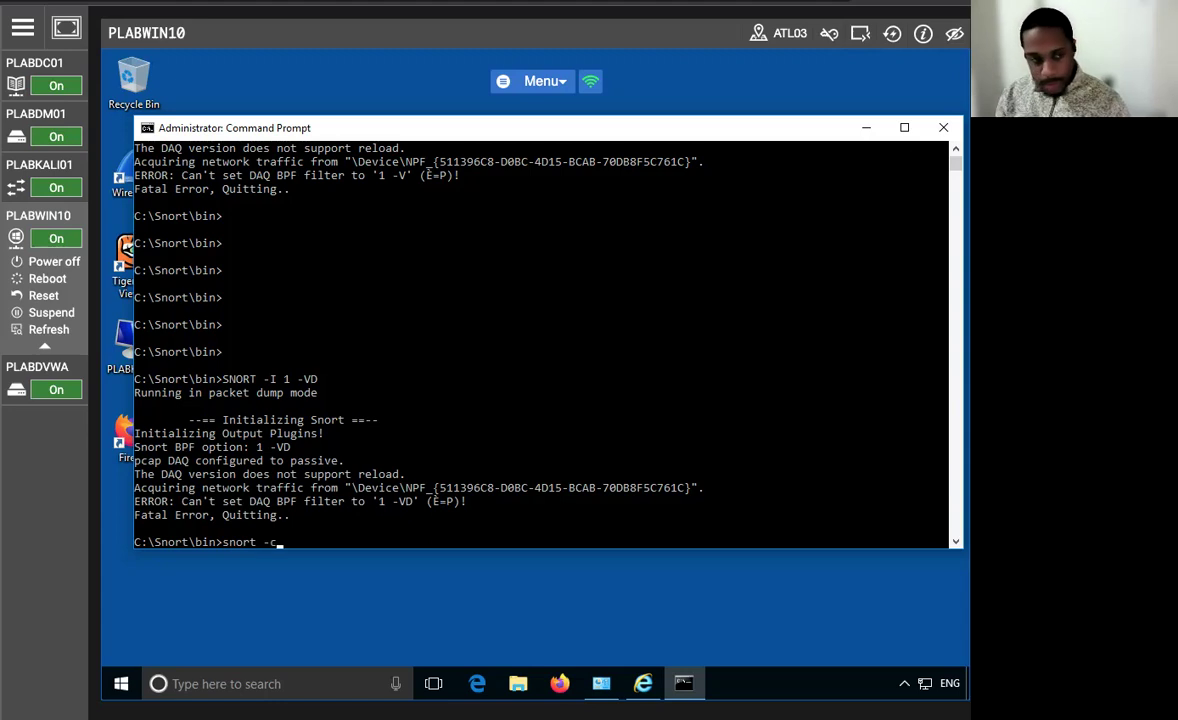
text(c c:)
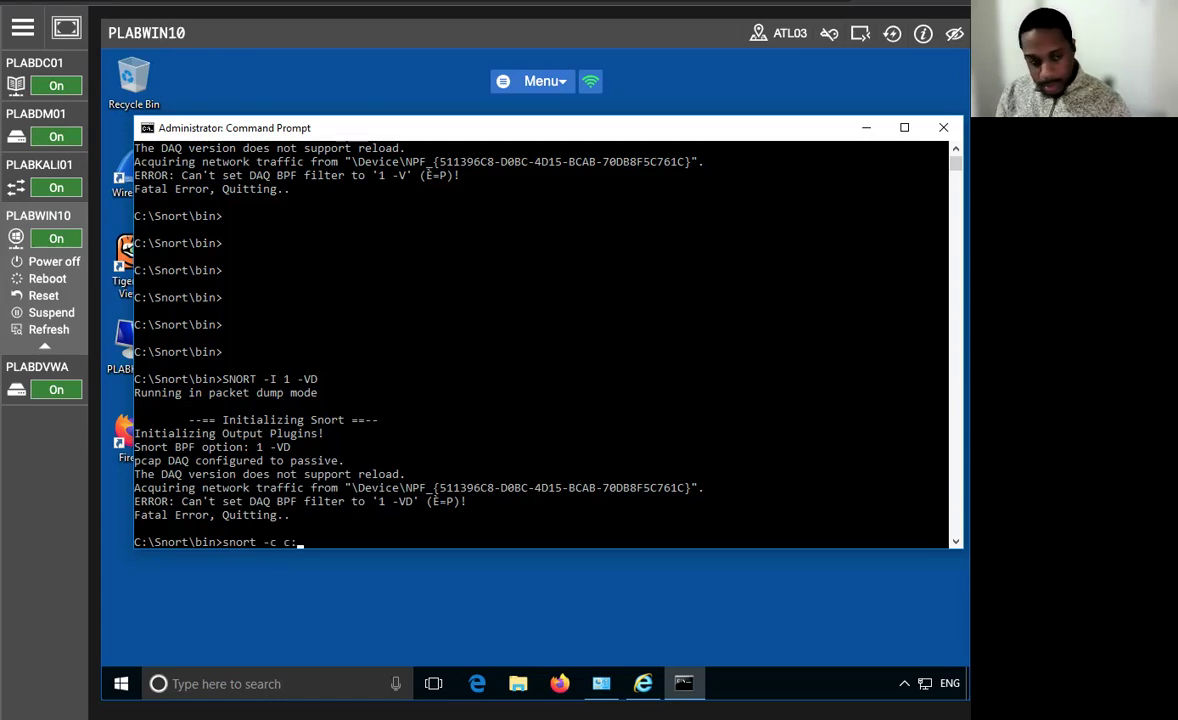
text(\snort)
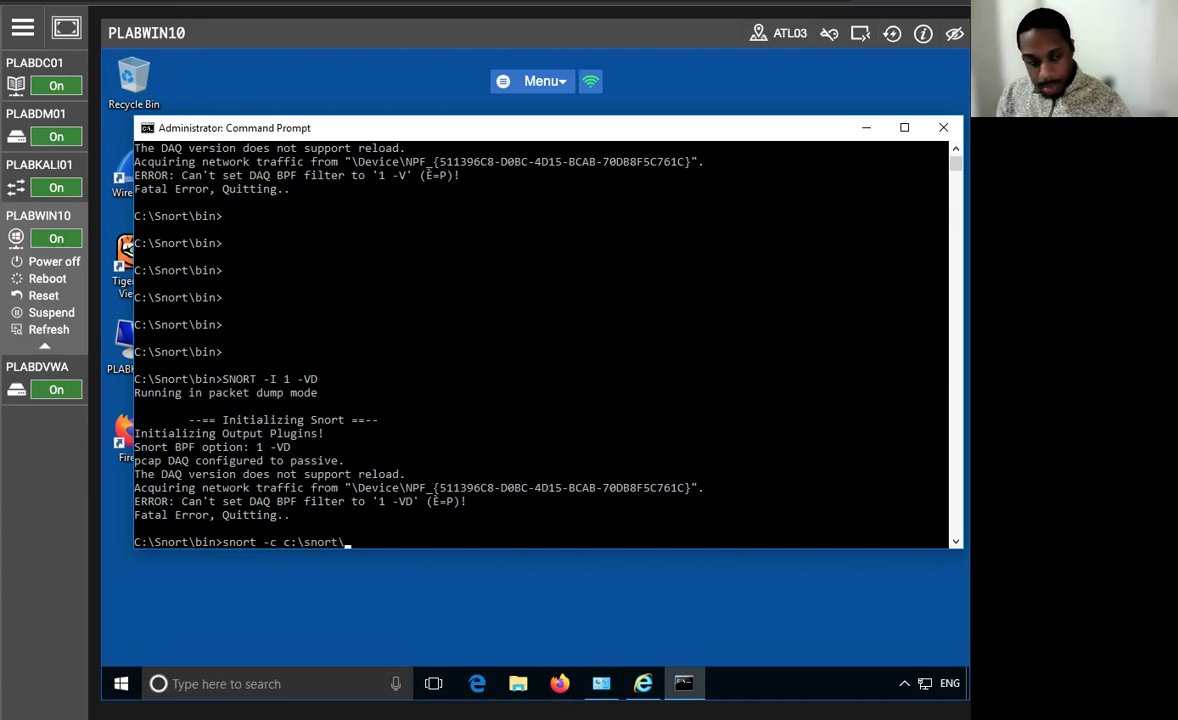
text(\etc)
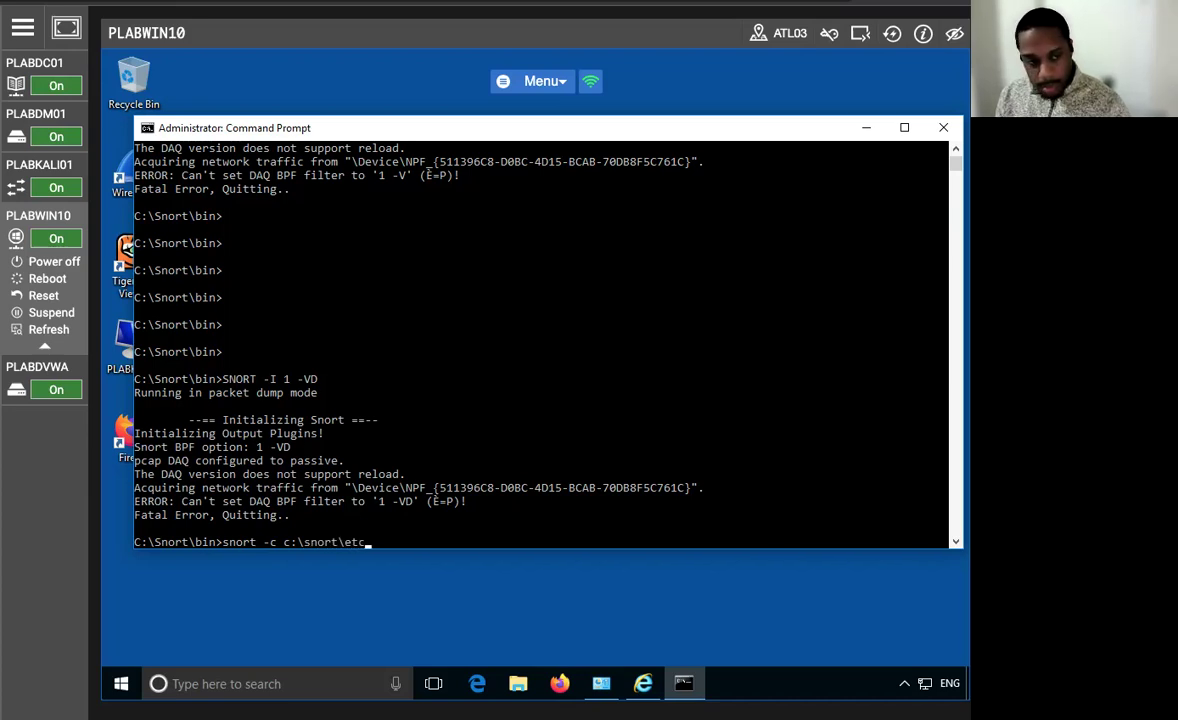
text(\snort)
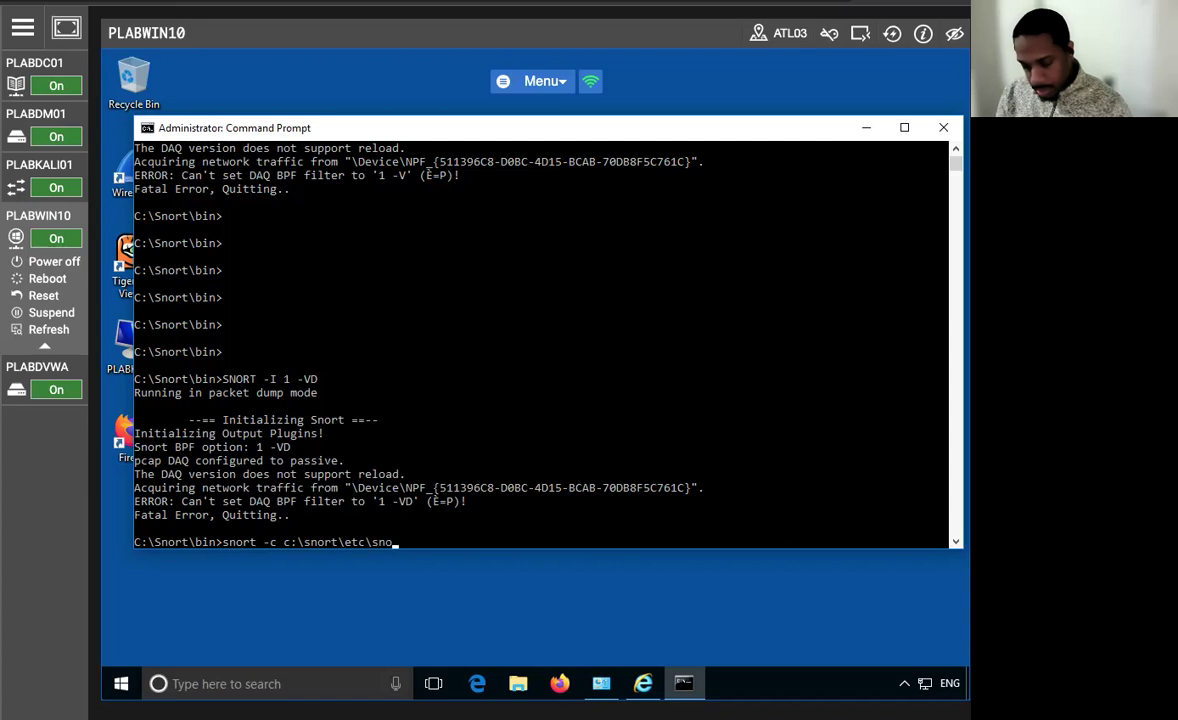
text(.conf)
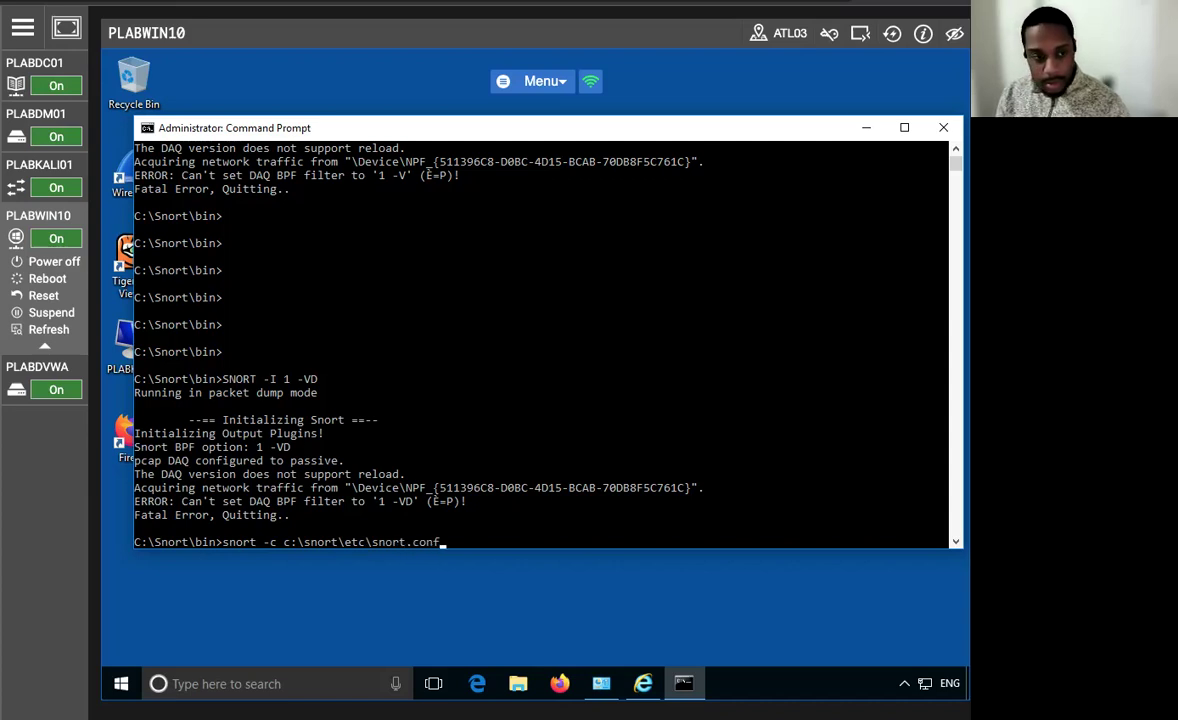
text( -l c:)
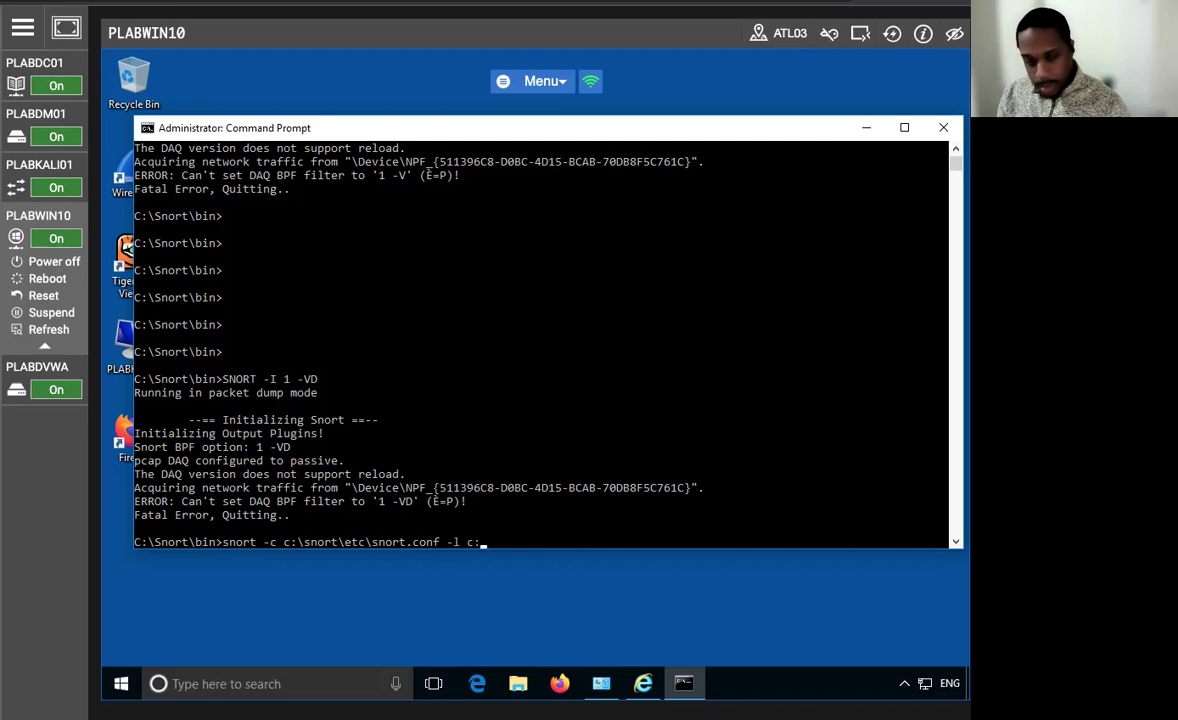
text(\snort\log)
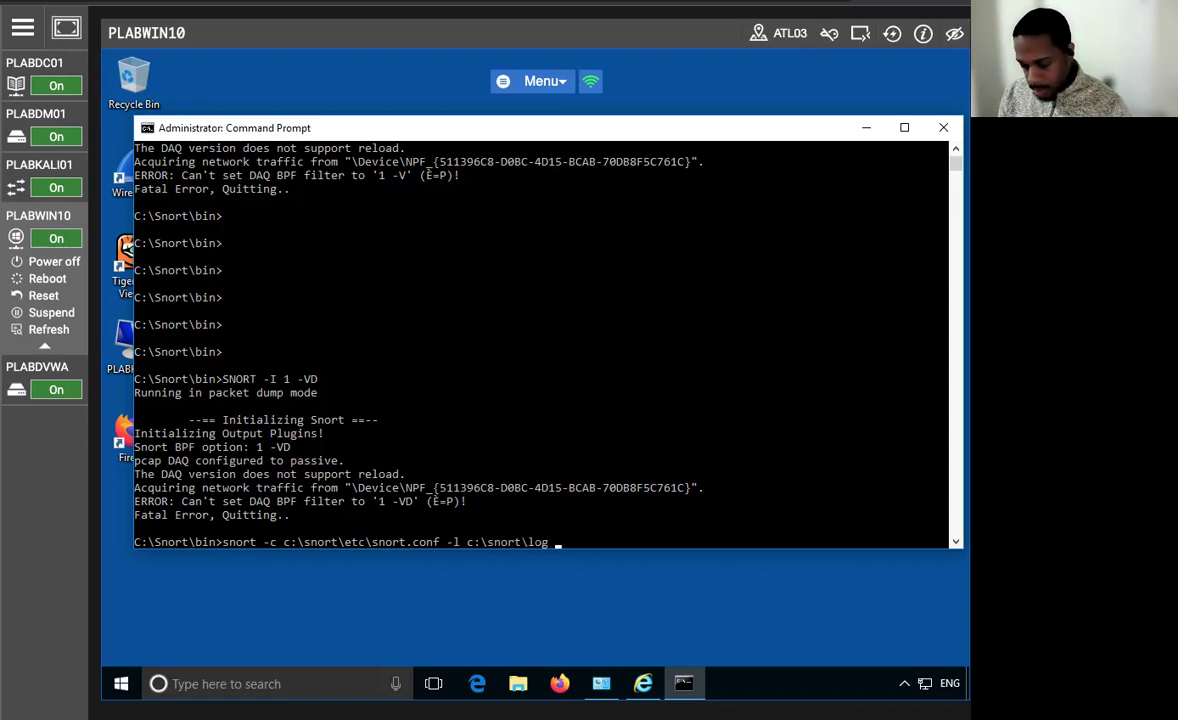
text( -K)
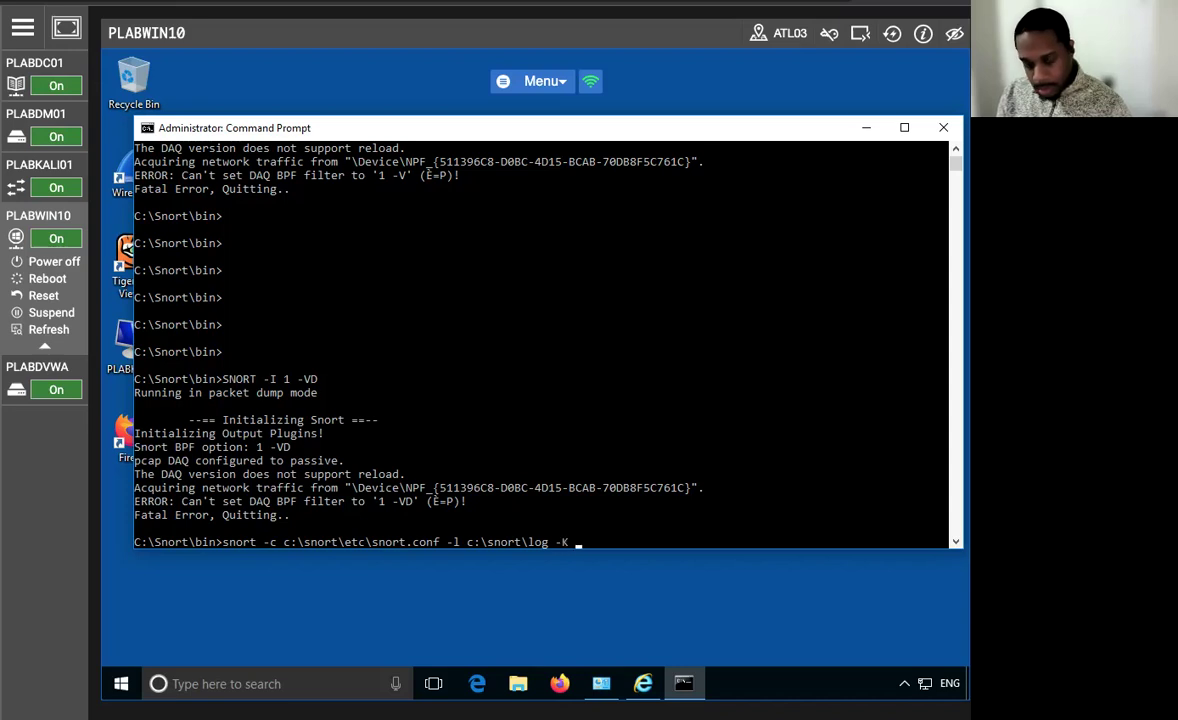
text( asc)
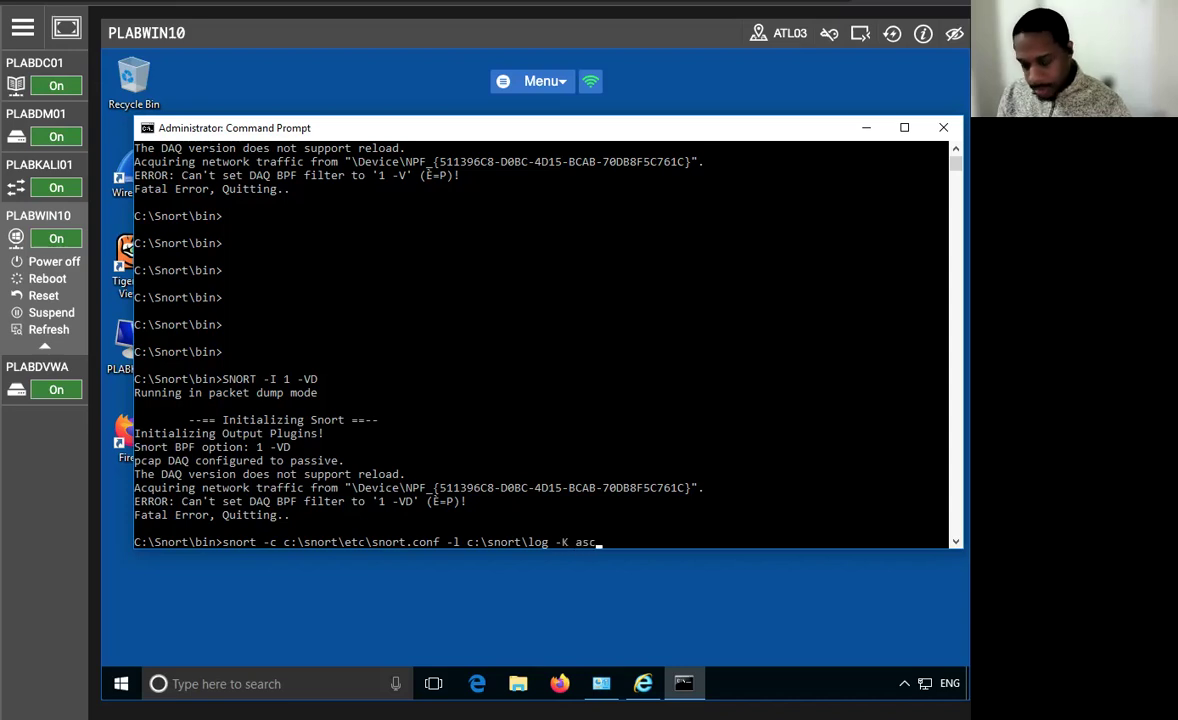
text(ii)
key(Return)
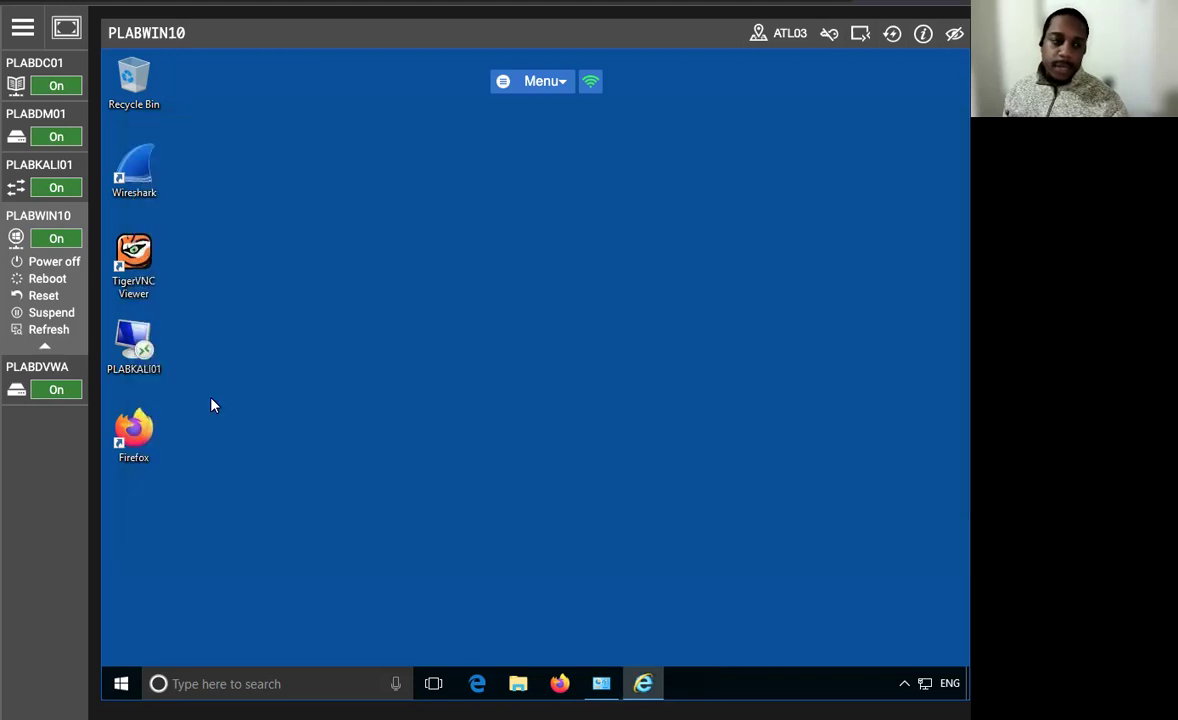
click(943, 127)
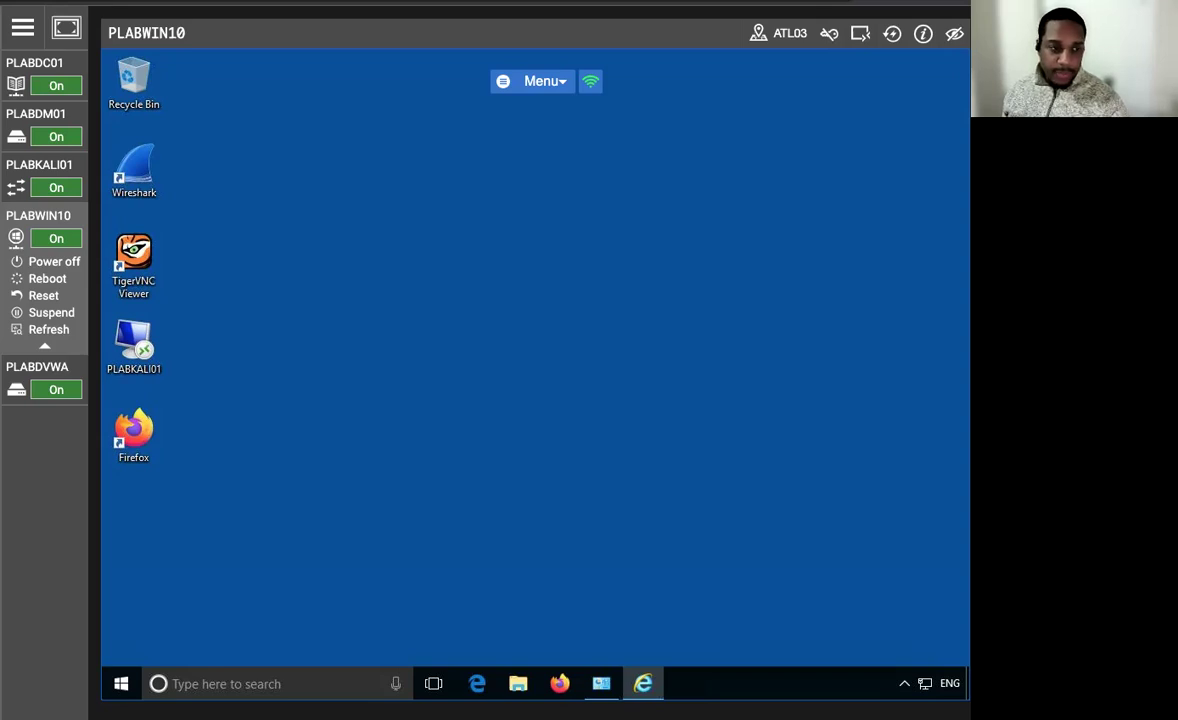
Open the Snort folder on Local Disk (C:) in File Explorer and expand the drive's folder tree.
key(super+e)
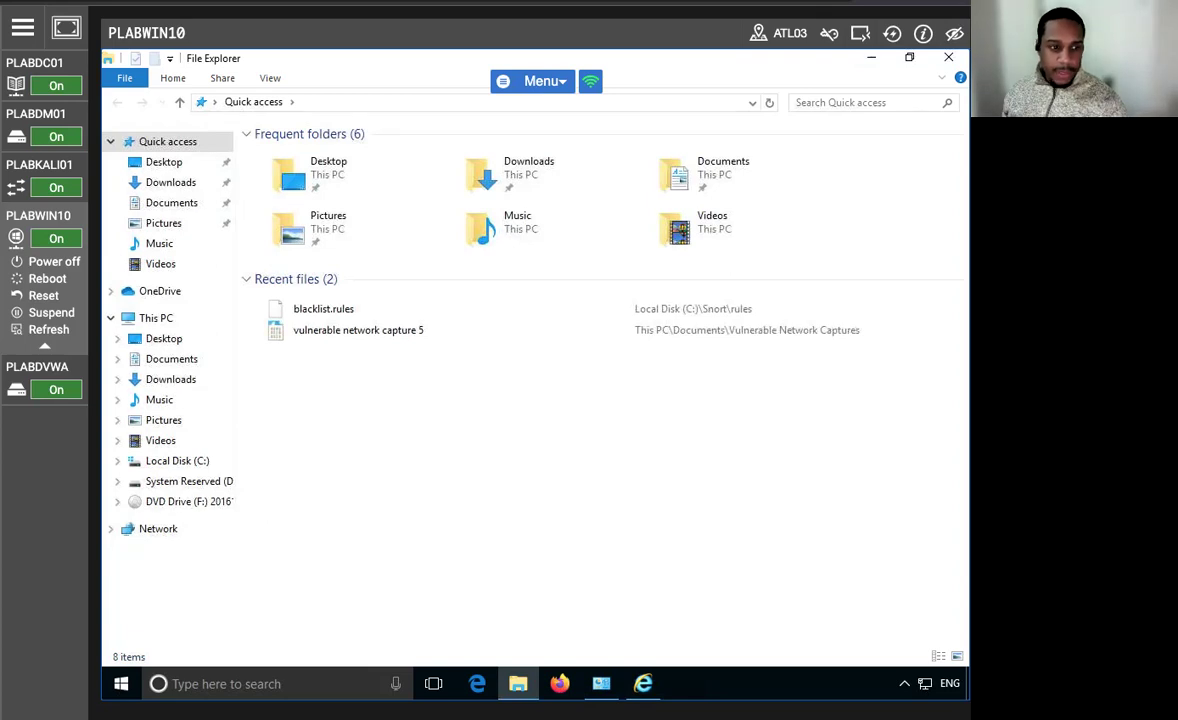
click(140, 465)
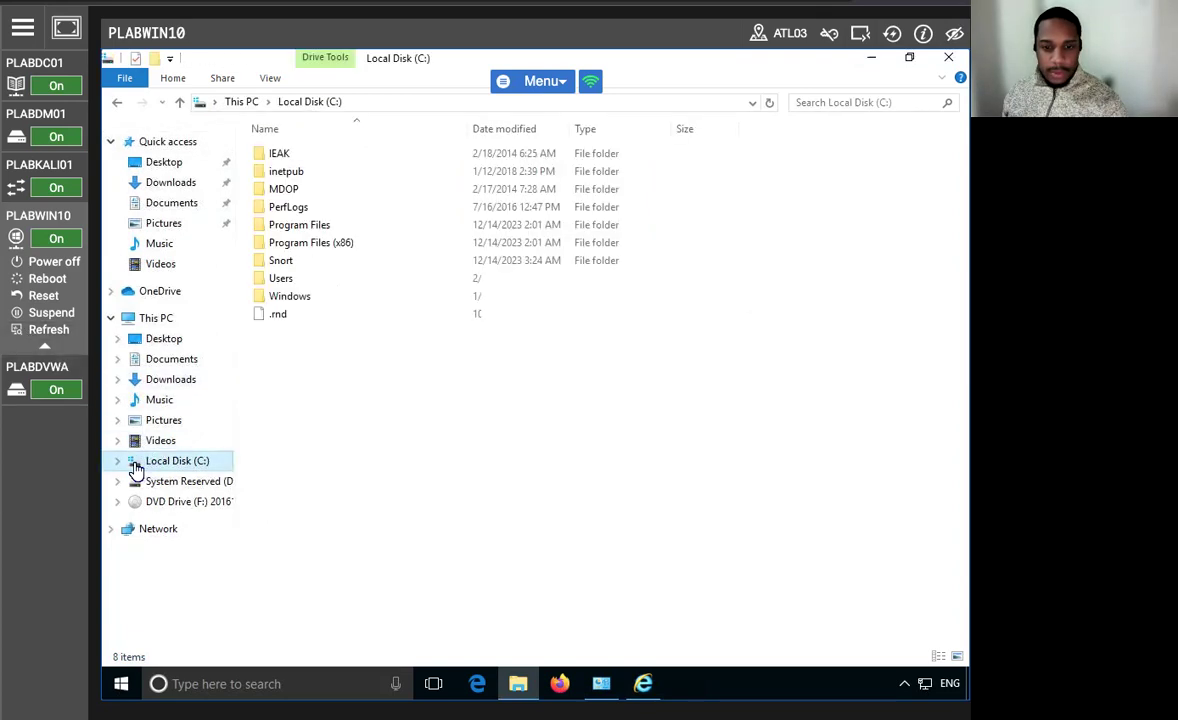
click(281, 262)
double_click(278, 262)
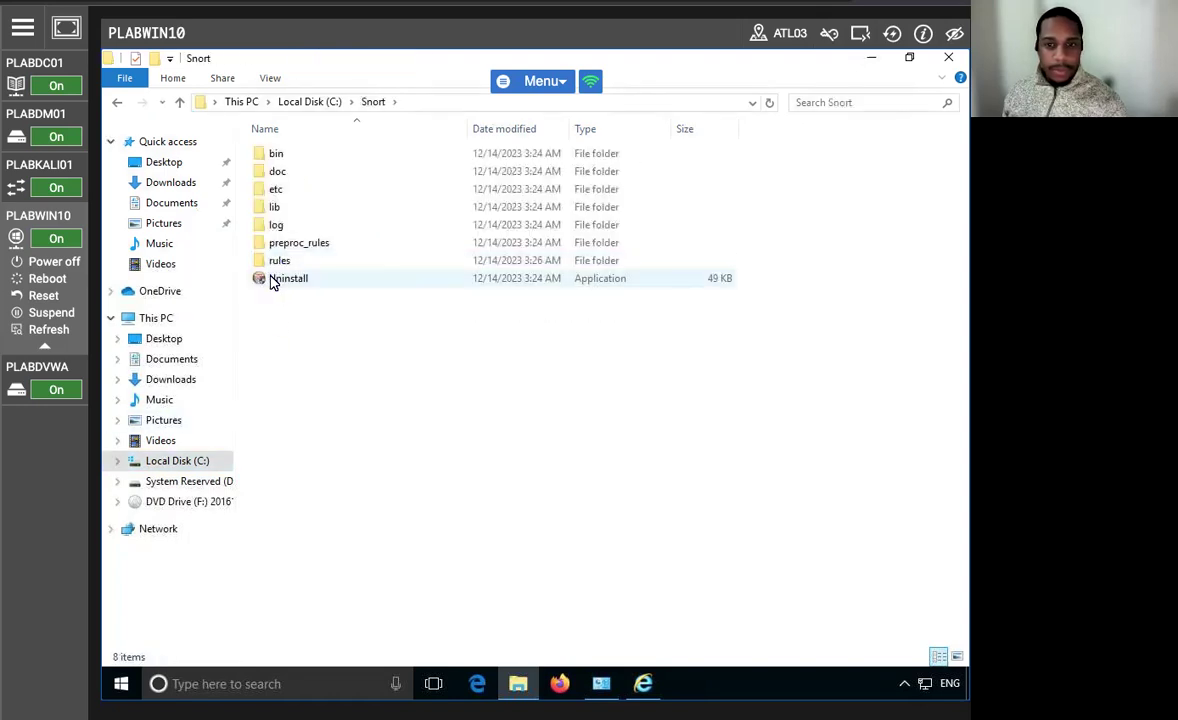
click(118, 463)
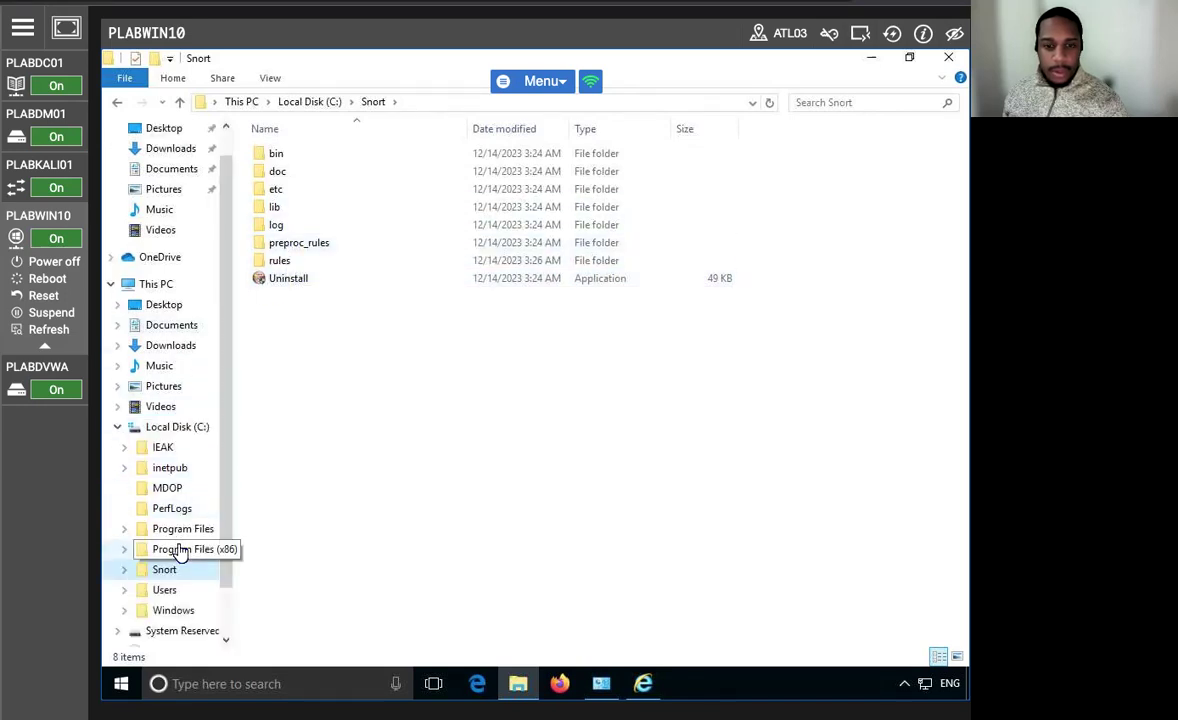
scroll(150, 550, down, 1)
click(150, 530)
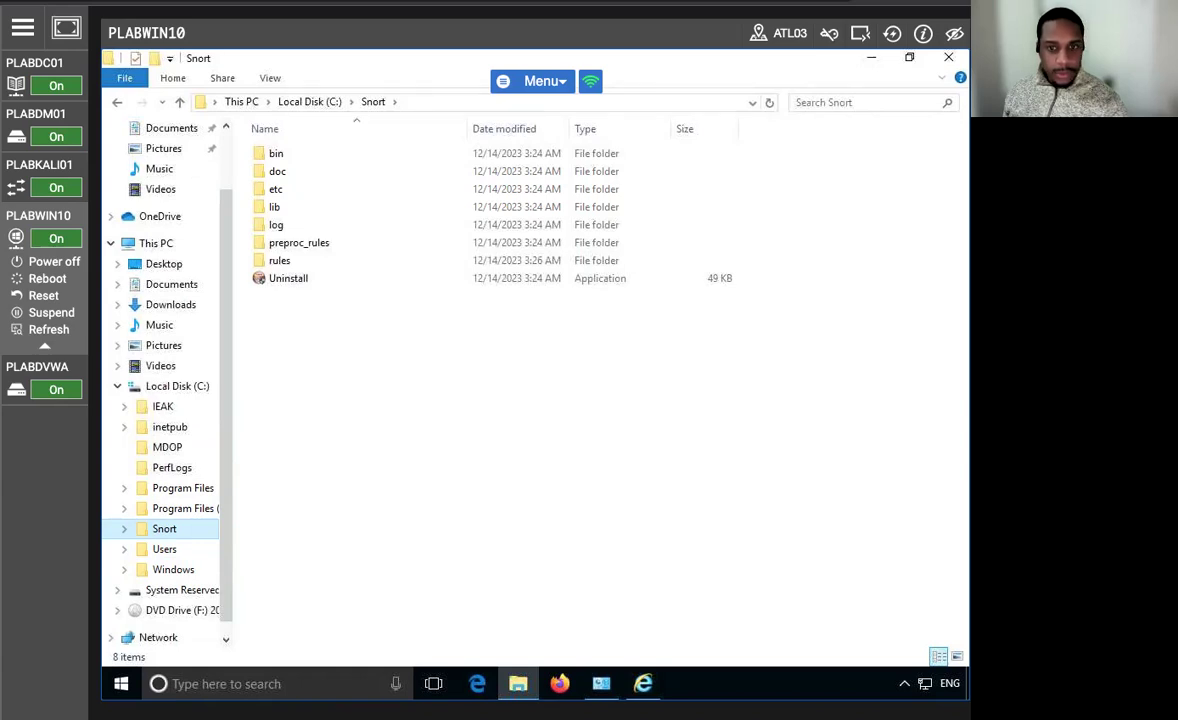
Look into Snort's lib folder, expand the Snort folder tree, and go back to Local Disk (C:).
double_click(272, 207)
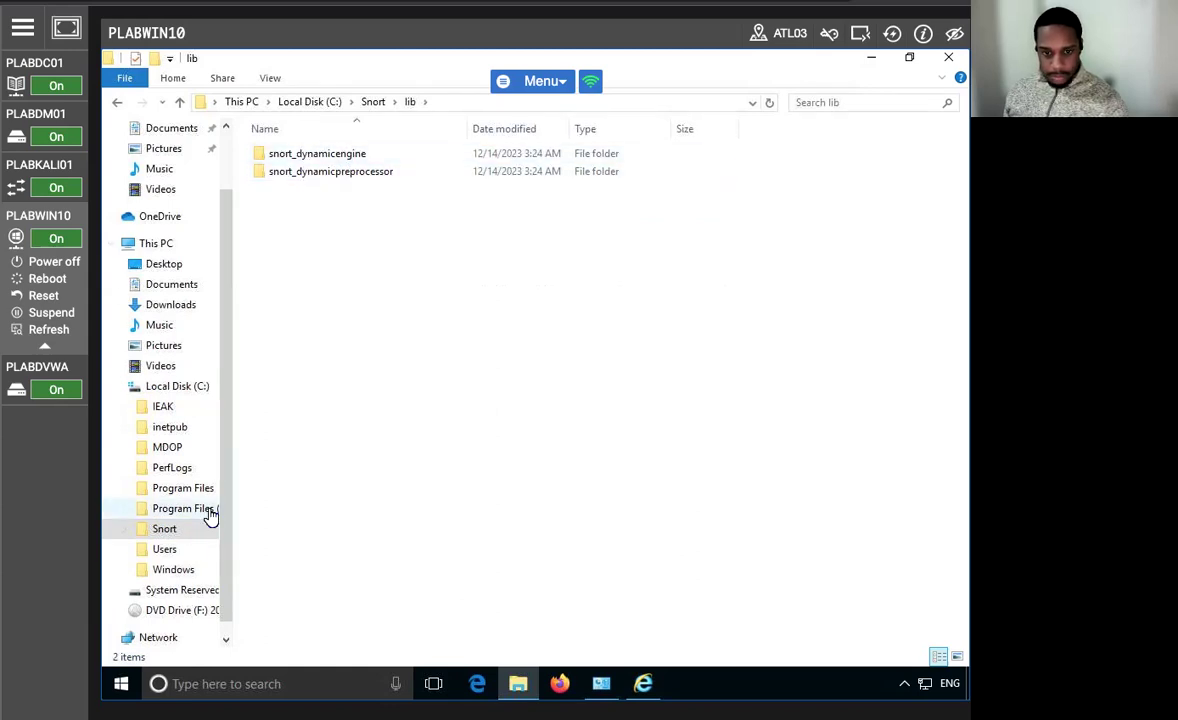
click(125, 529)
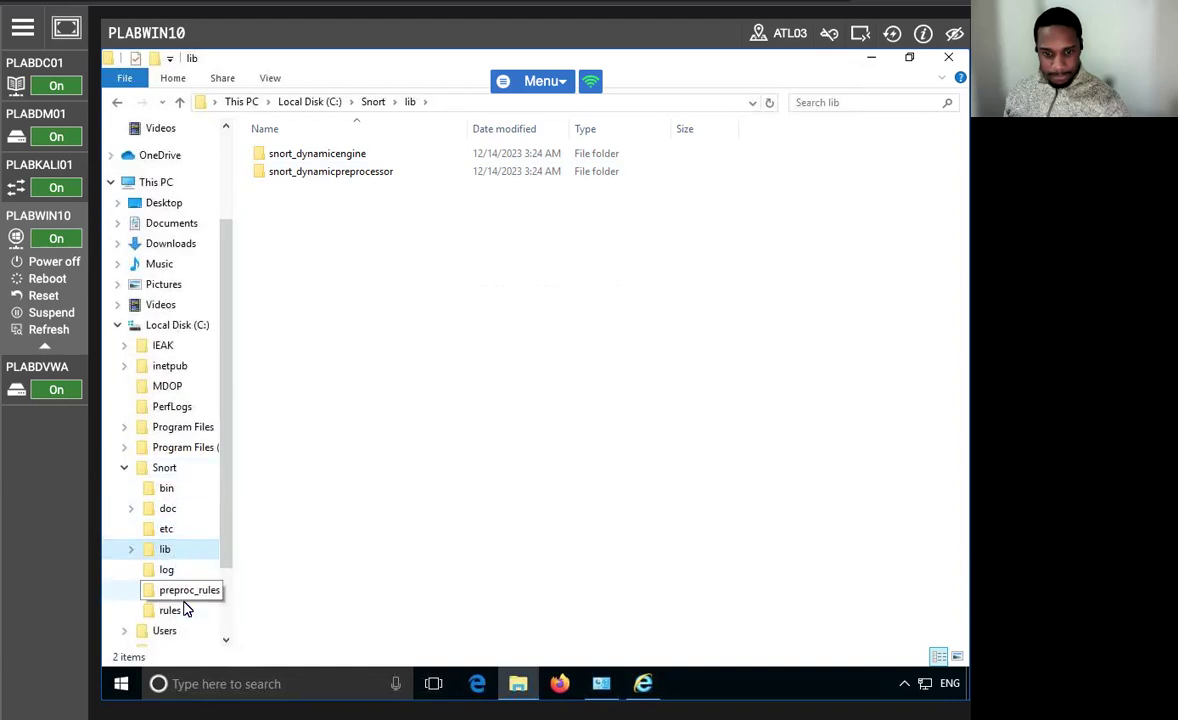
drag(231, 526, 227, 537)
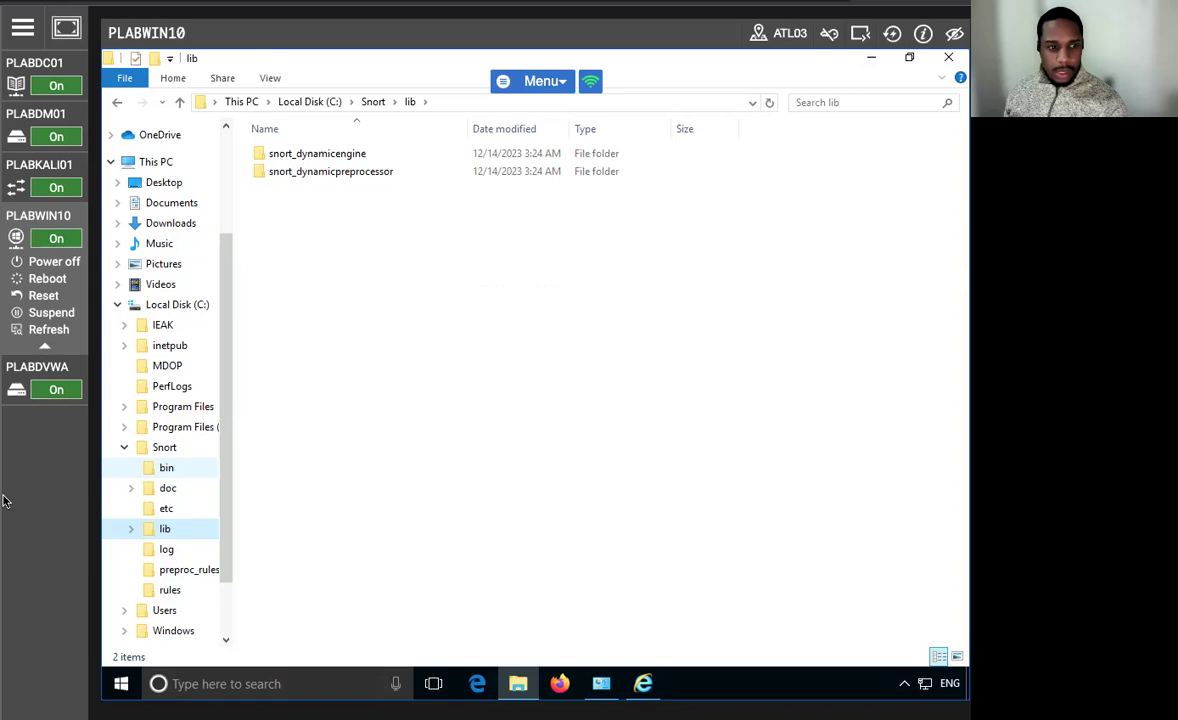
click(176, 304)
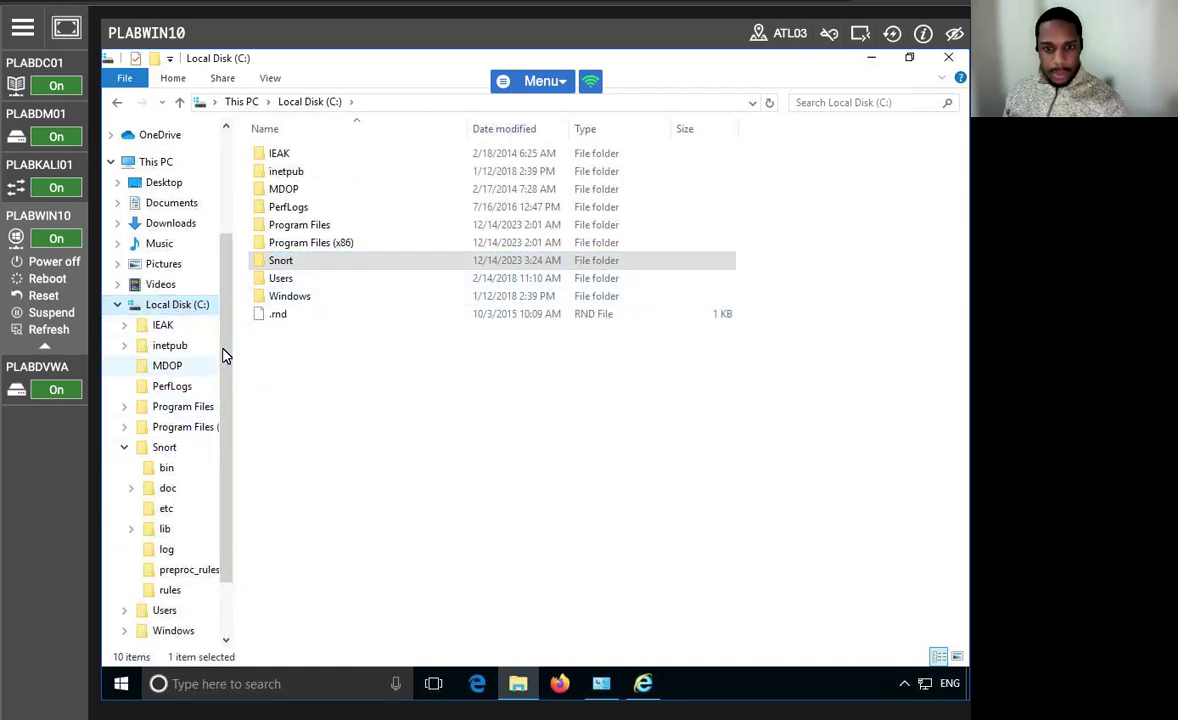
Expand Snort's lib folder and view the contents of snort_dynamicengine and snort_dynamicpreprocessor.
click(133, 489)
click(133, 489)
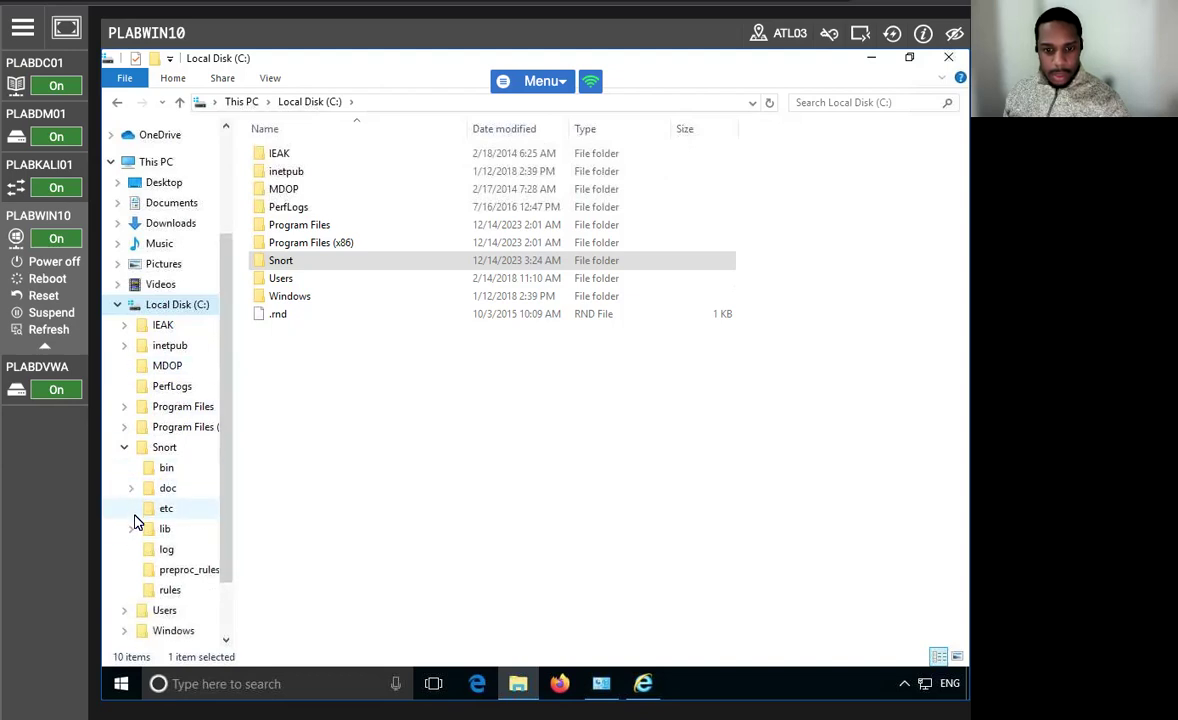
click(131, 529)
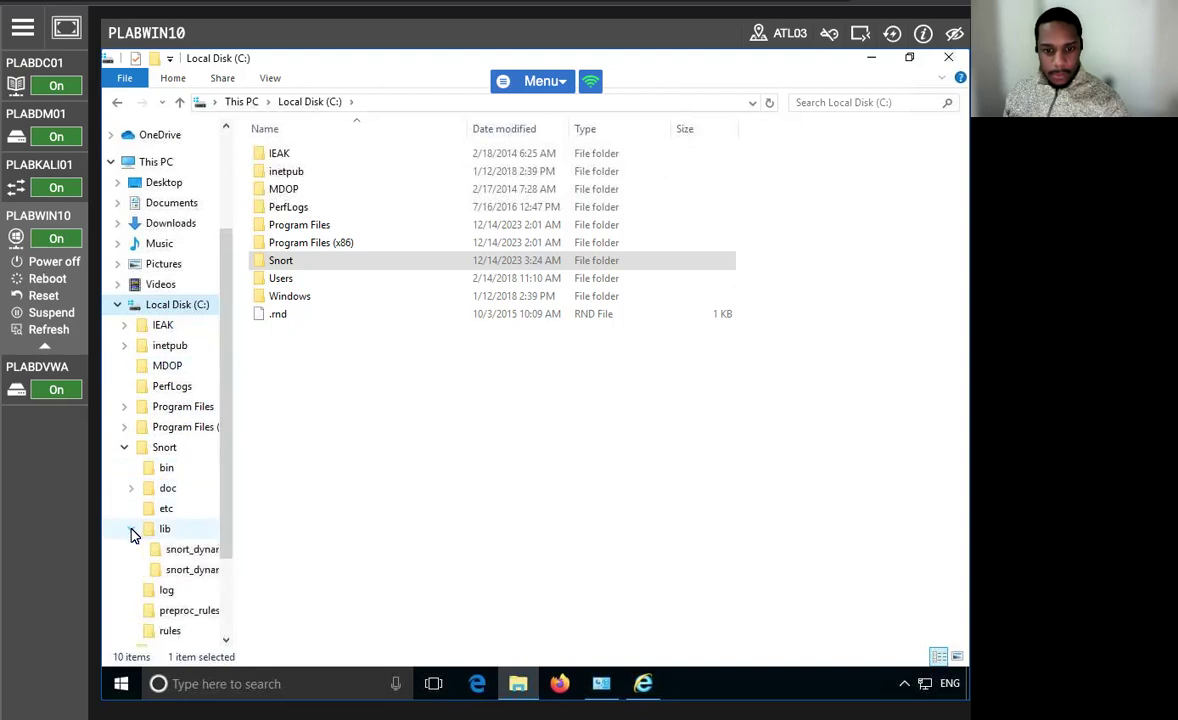
click(185, 552)
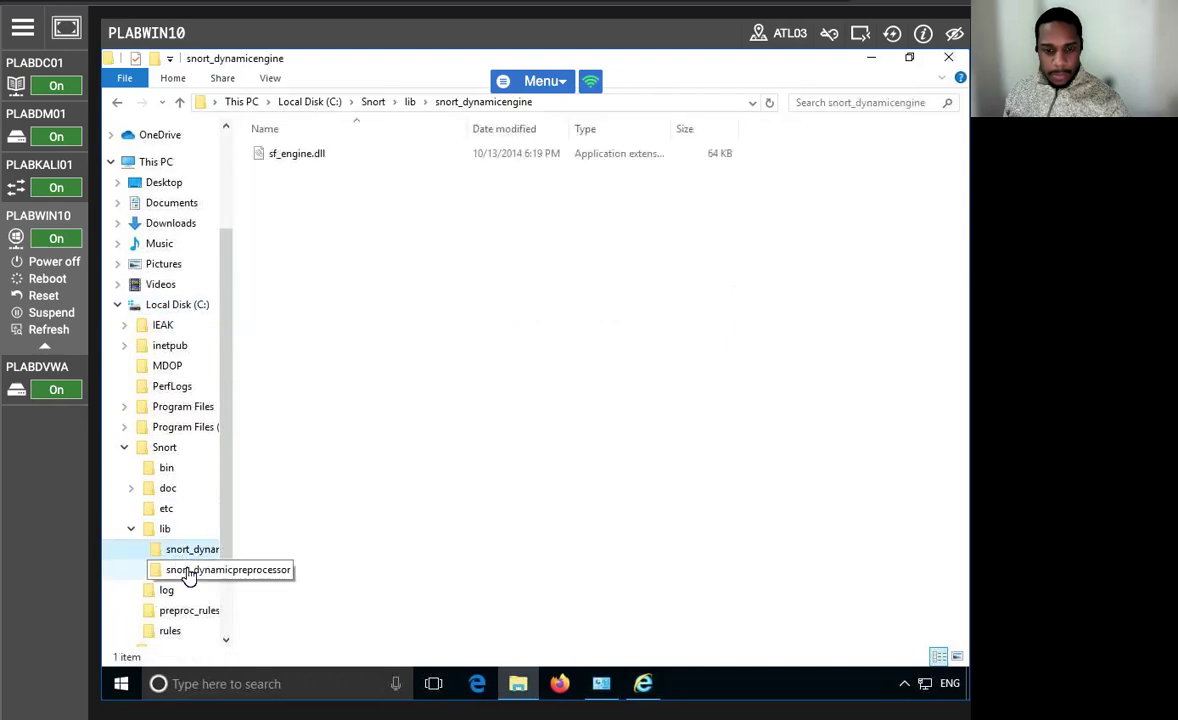
click(188, 572)
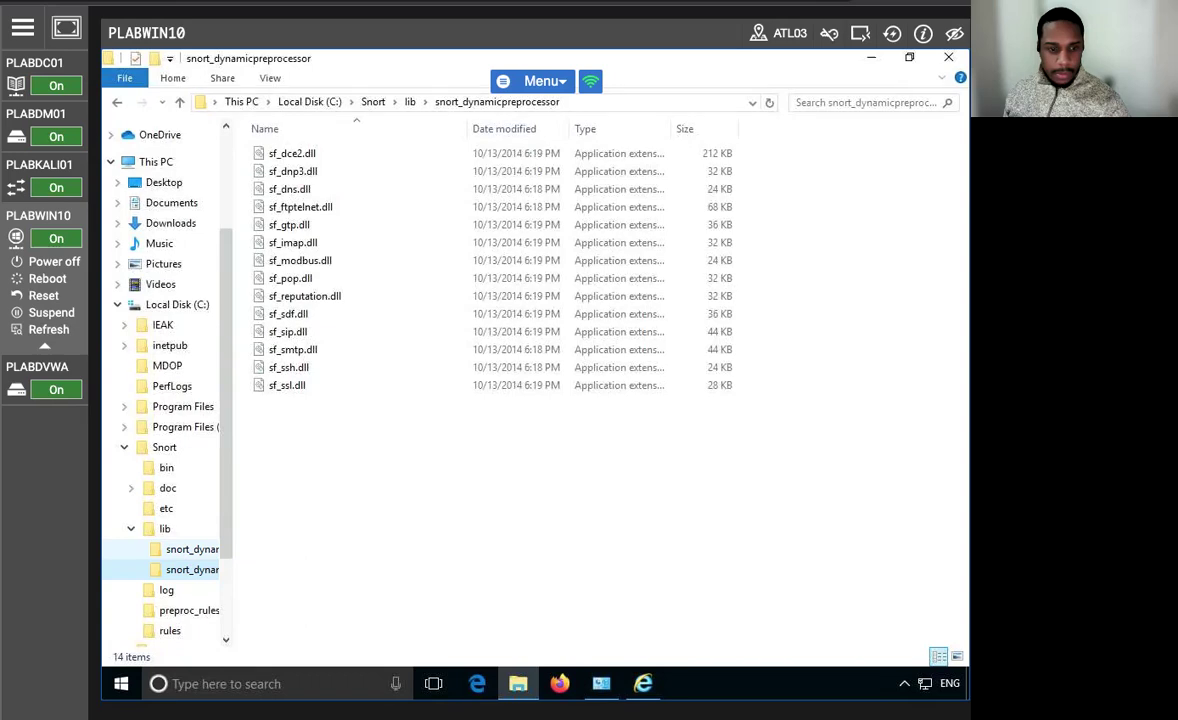
Examine the rules and preproc_rules folders inside Snort, returning to the Snort folder.
click(124, 447)
click(162, 512)
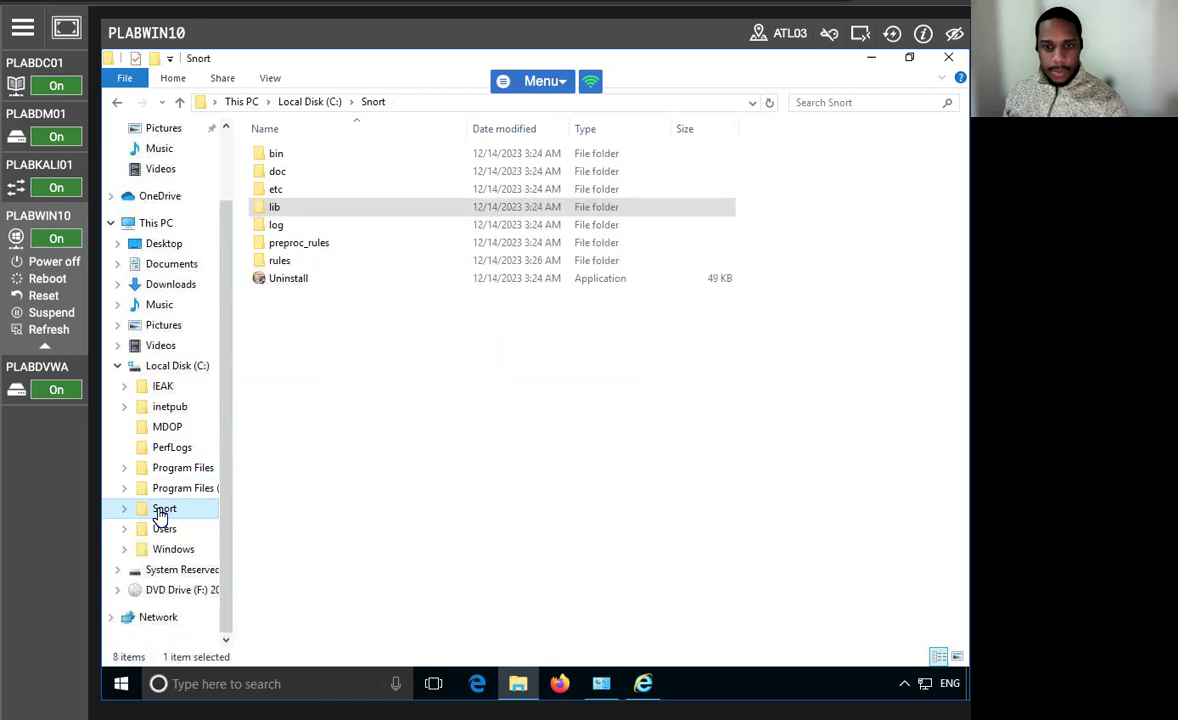
double_click(283, 262)
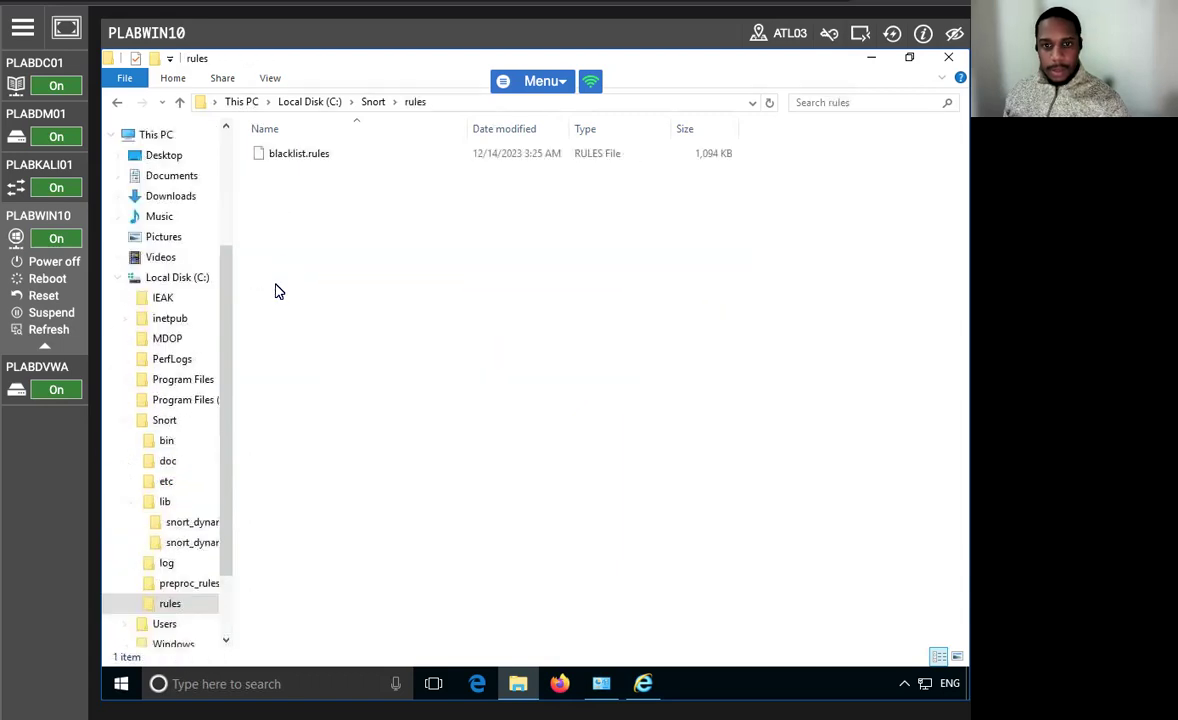
click(118, 104)
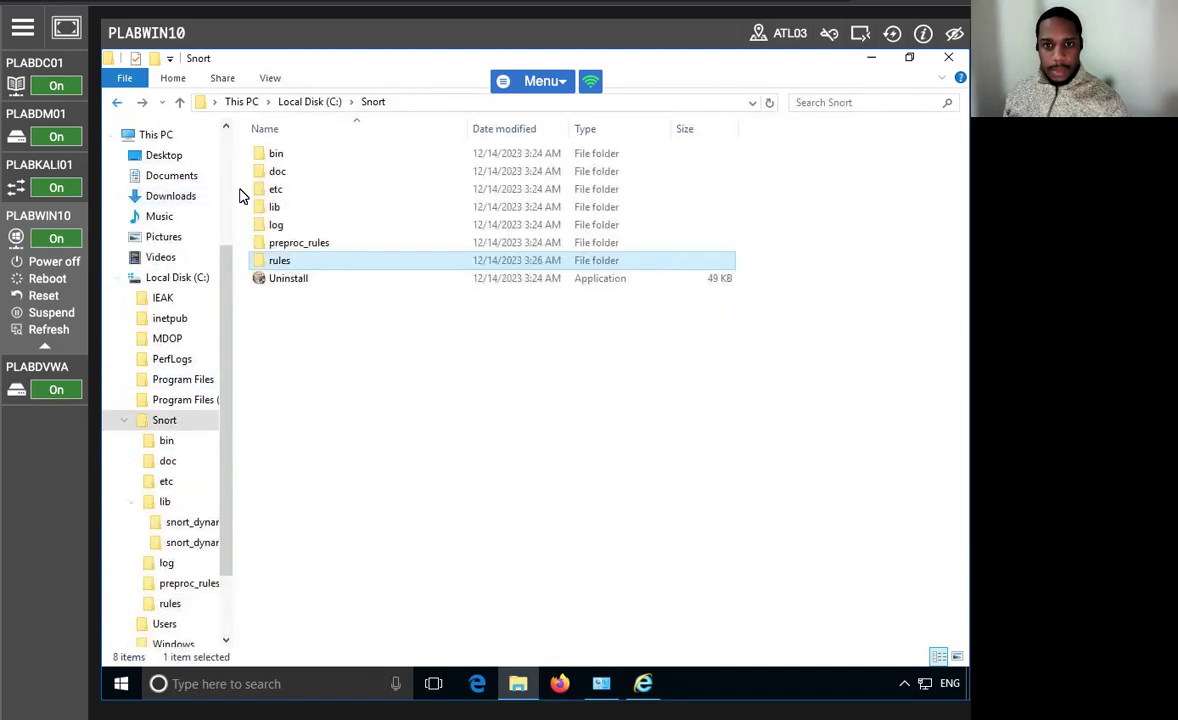
double_click(313, 247)
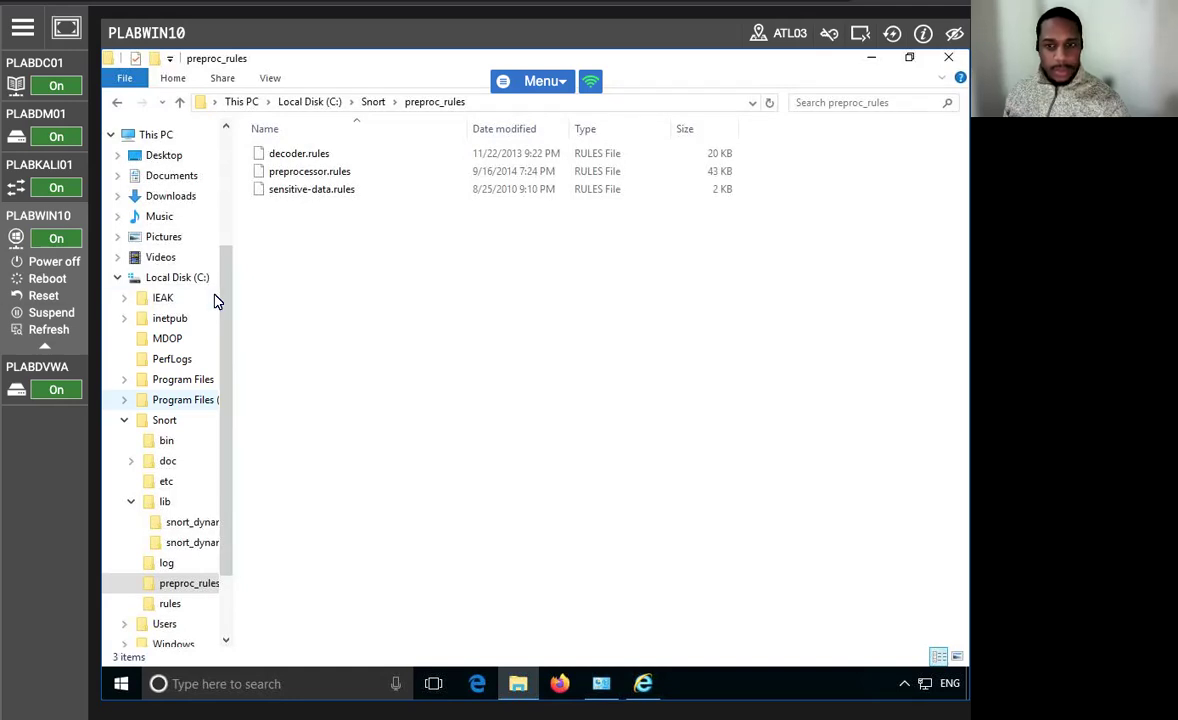
click(166, 421)
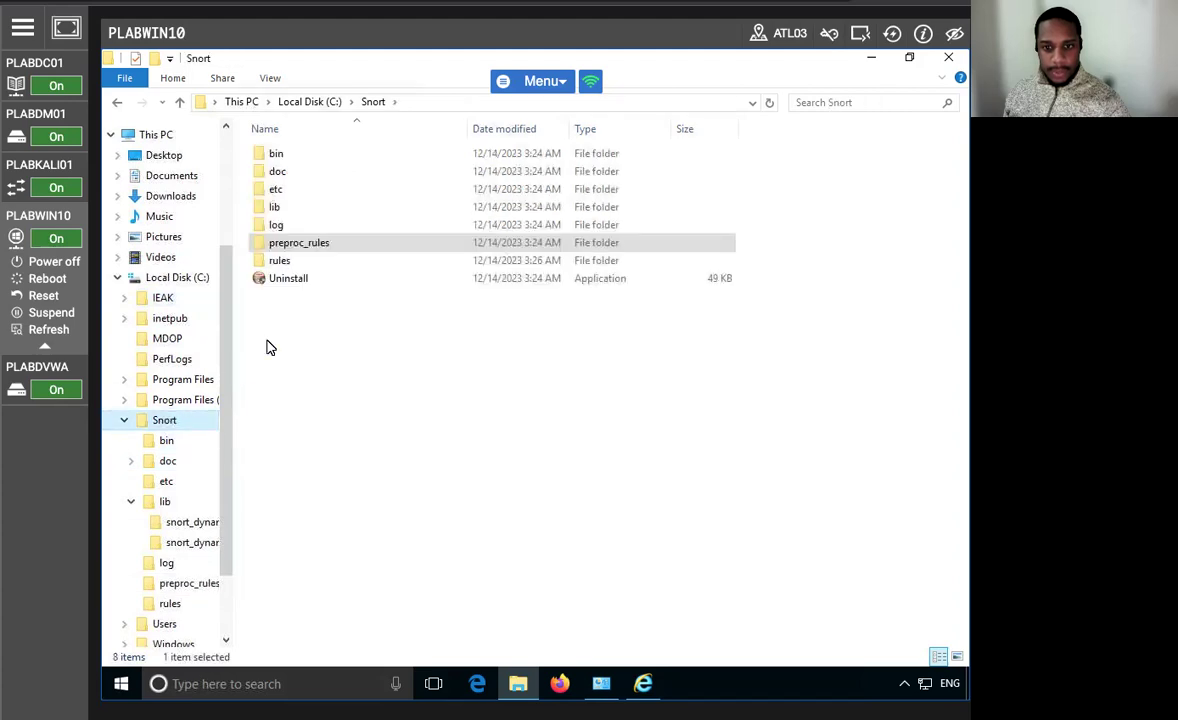
Examine the files in Snort's bin folder and in its doc folder.
double_click(283, 156)
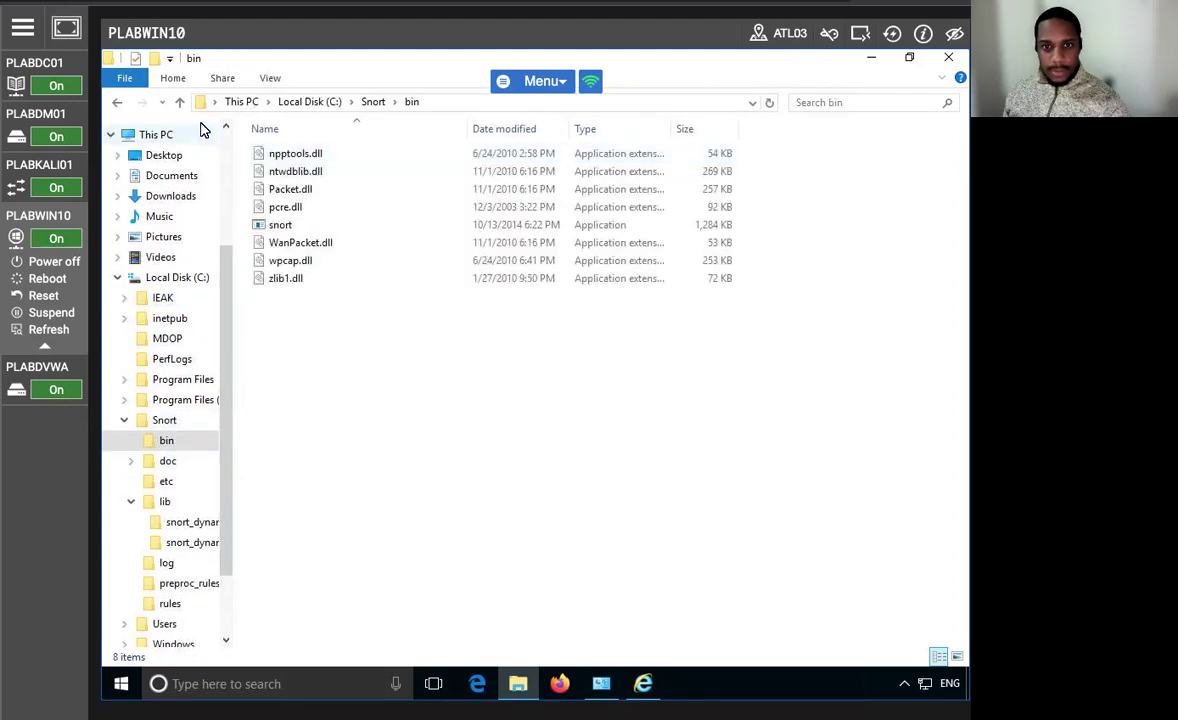
click(118, 102)
click(290, 173)
double_click(290, 173)
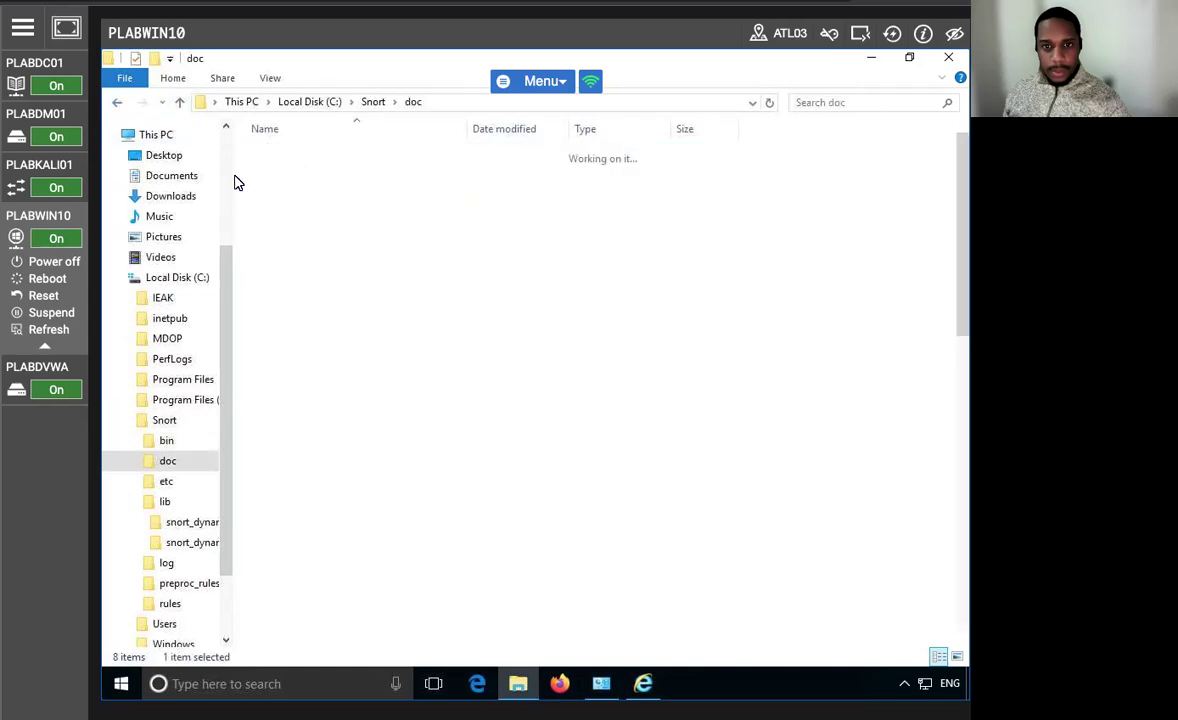
scroll(353, 408, down, 5)
scroll(353, 405, up, 5)
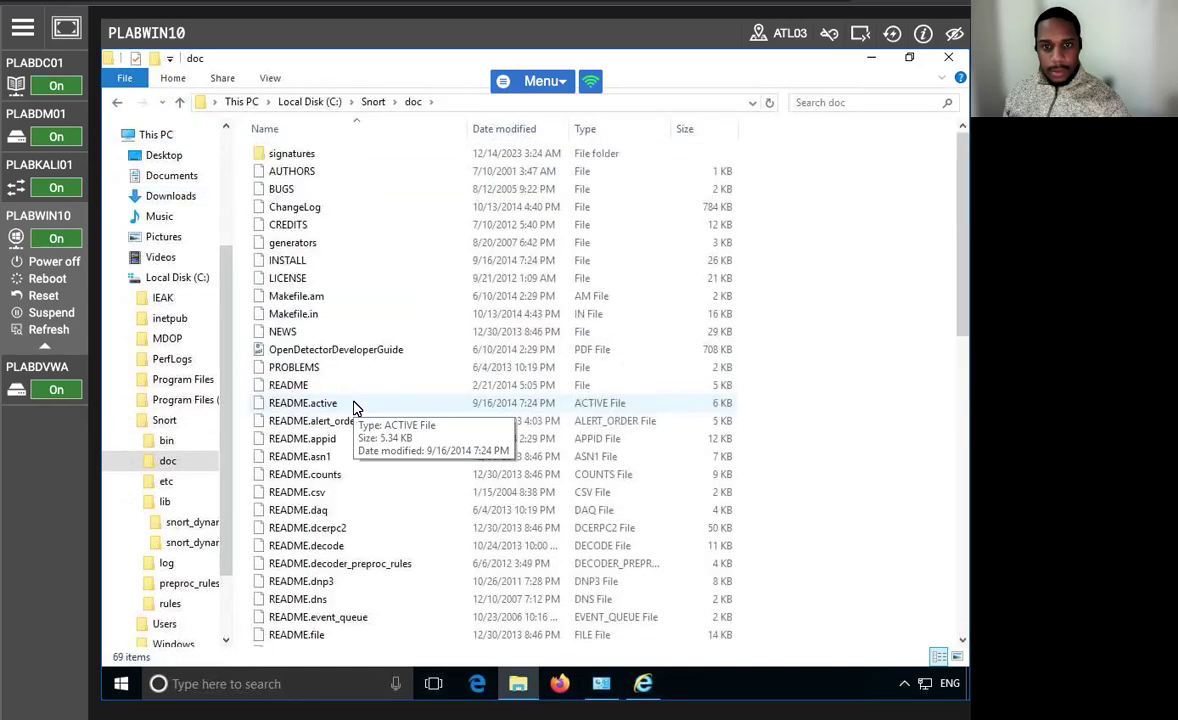
Look into Snort's etc folder and return to the Snort folder.
click(115, 104)
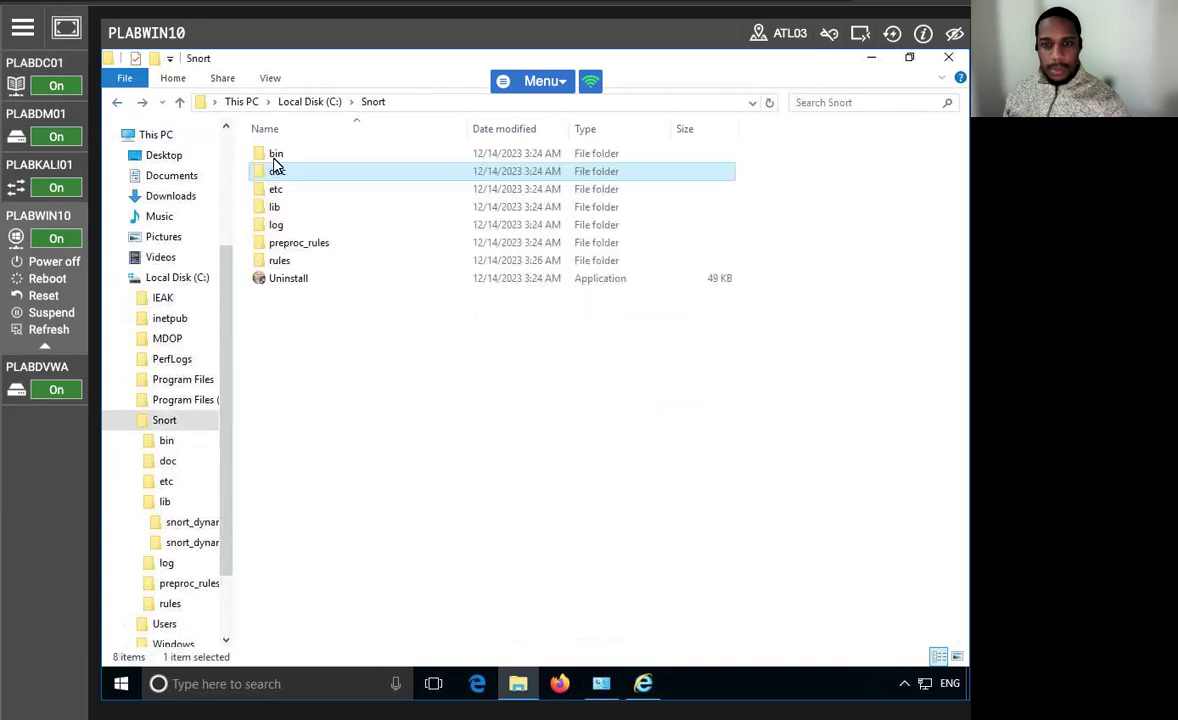
double_click(292, 189)
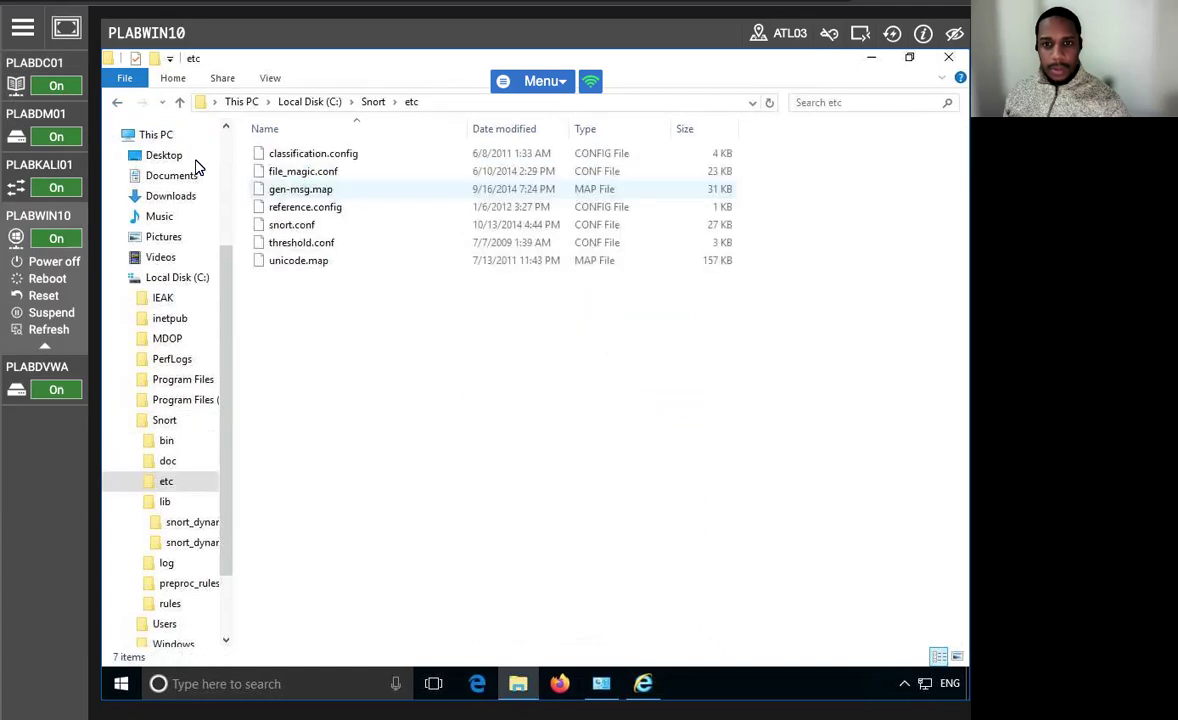
click(117, 104)
Create a new folder named snort_dynamicrules inside Snort's lib folder.
double_click(320, 207)
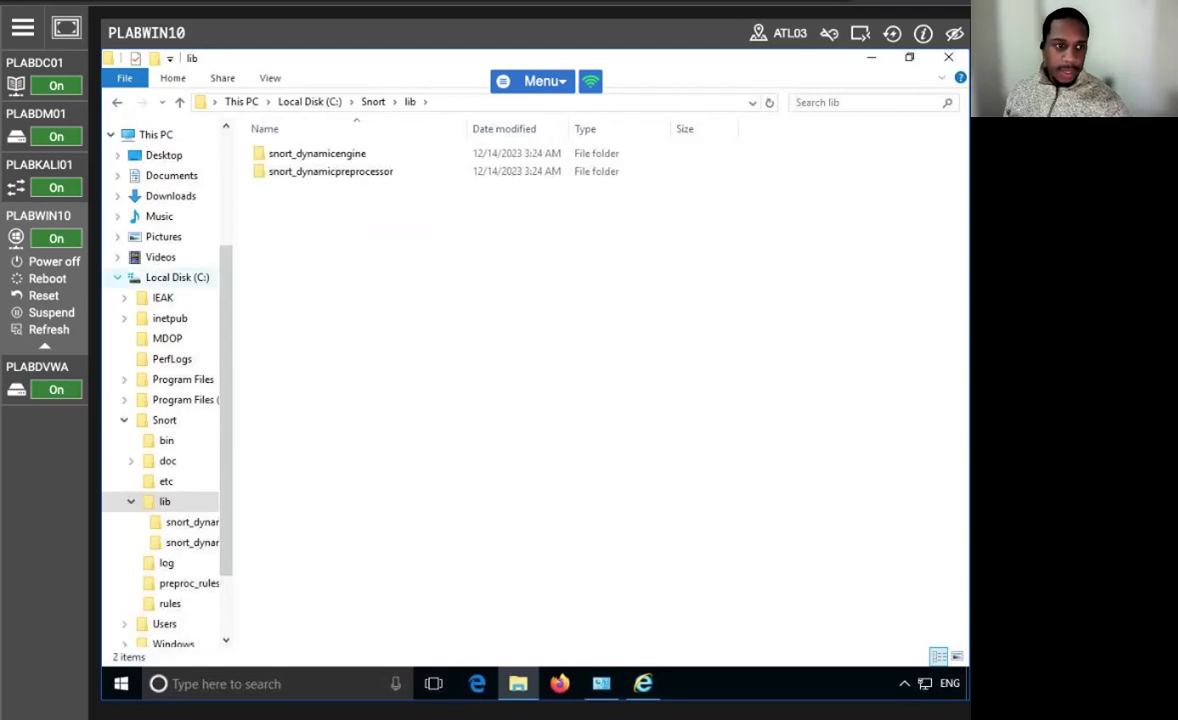
right_click(355, 351)
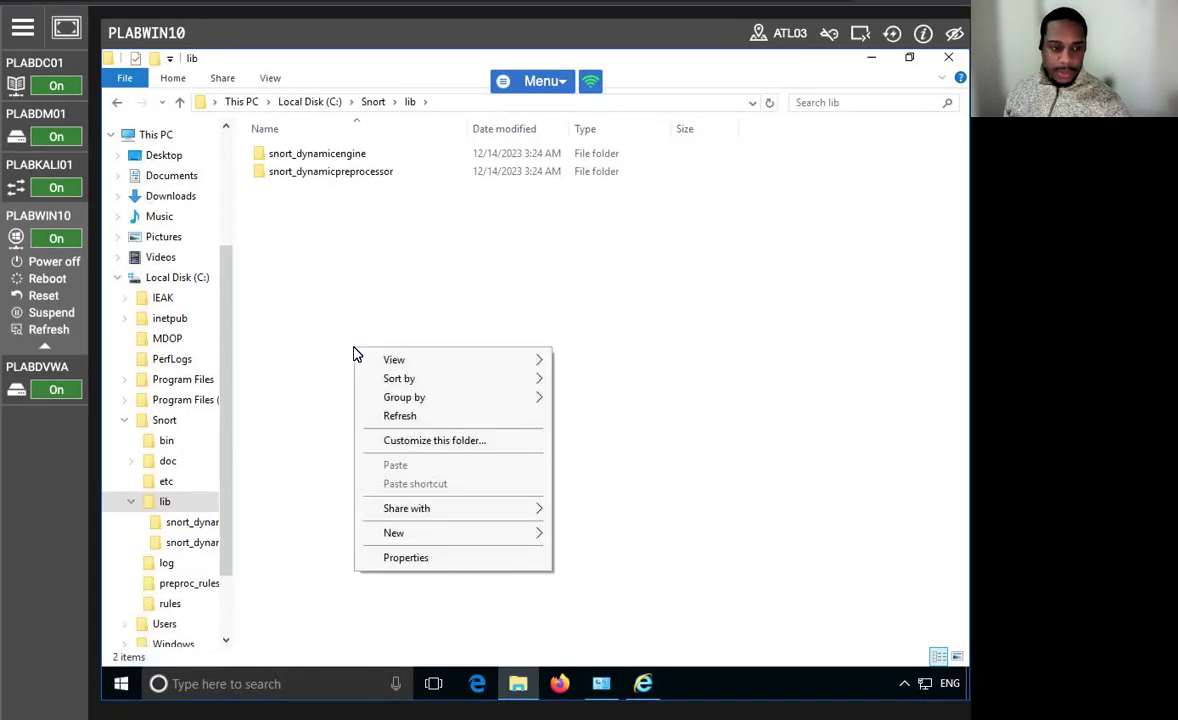
mouse_move(405, 532)
click(600, 535)
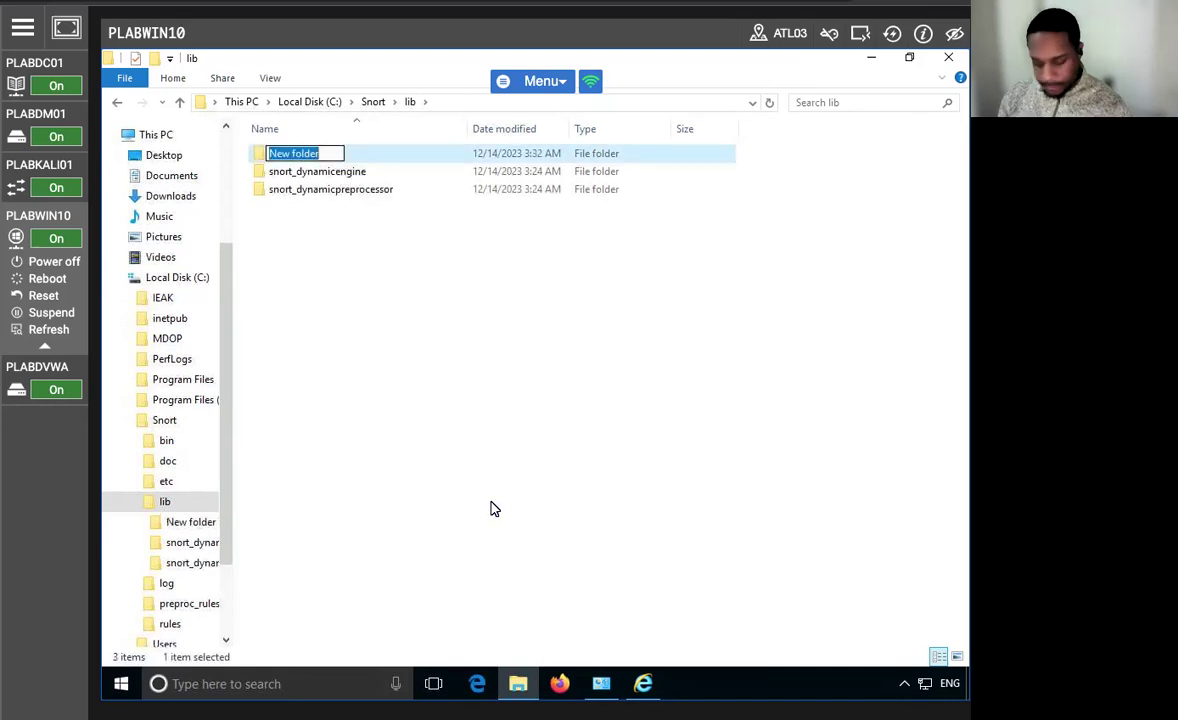
text(snort_dy)
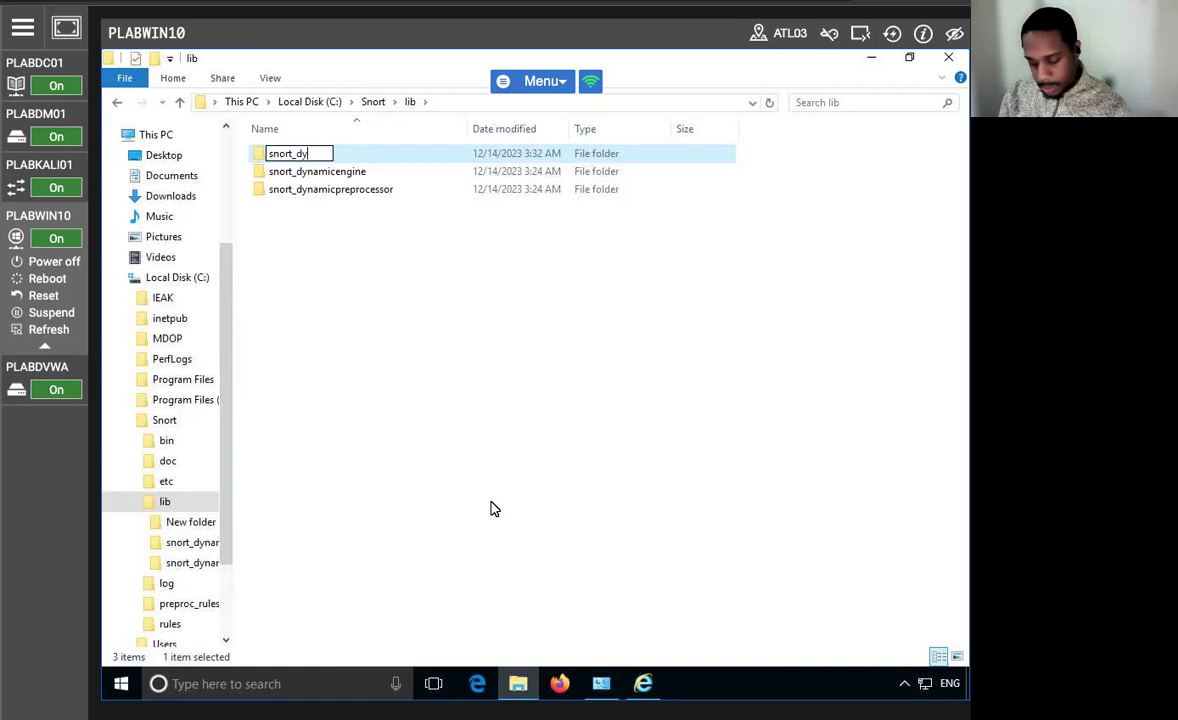
text(namicr)
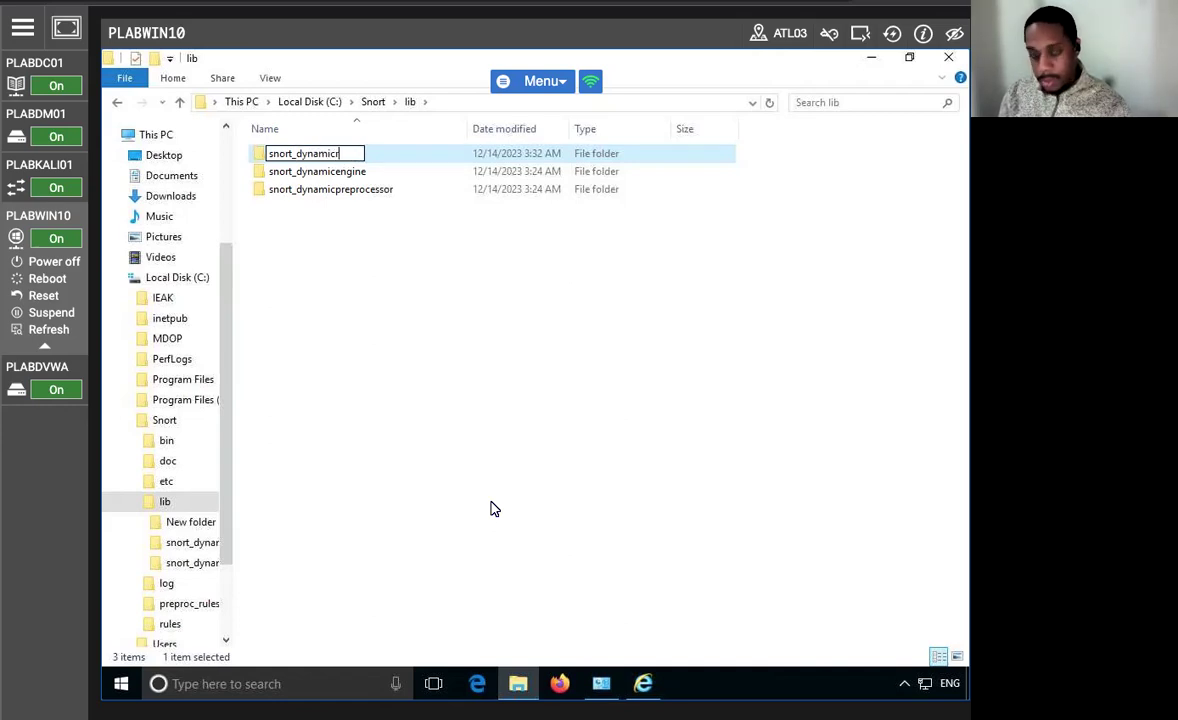
text(ules)
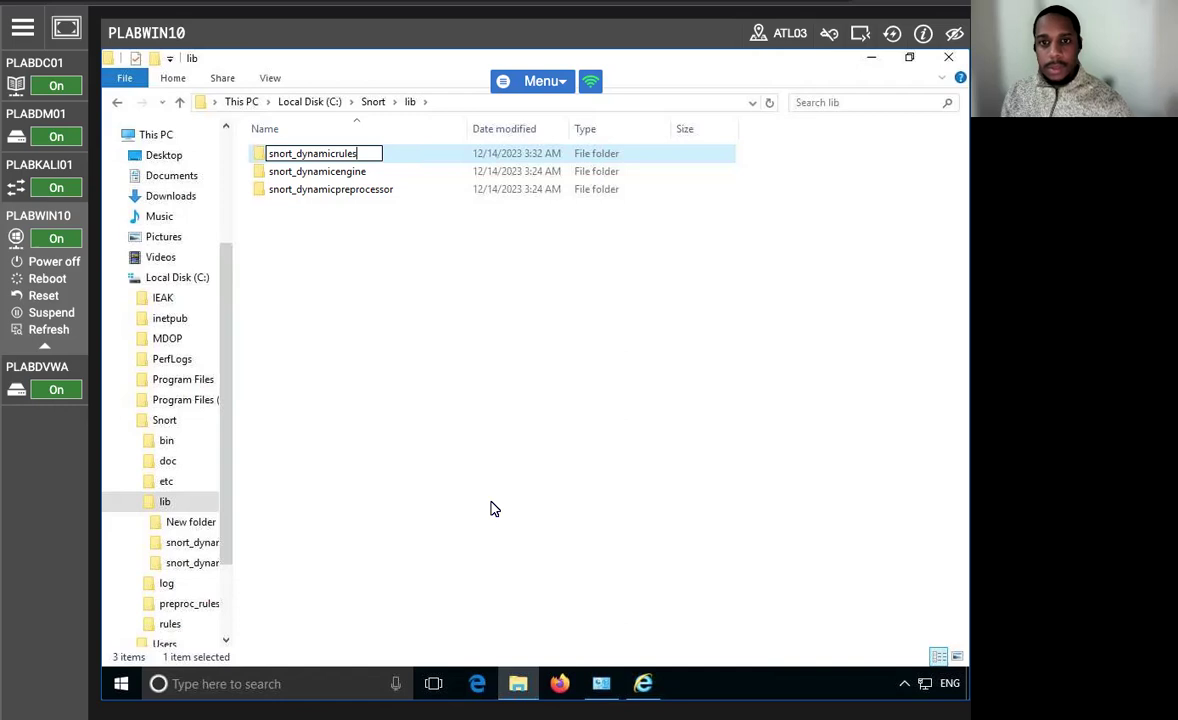
key(Return)
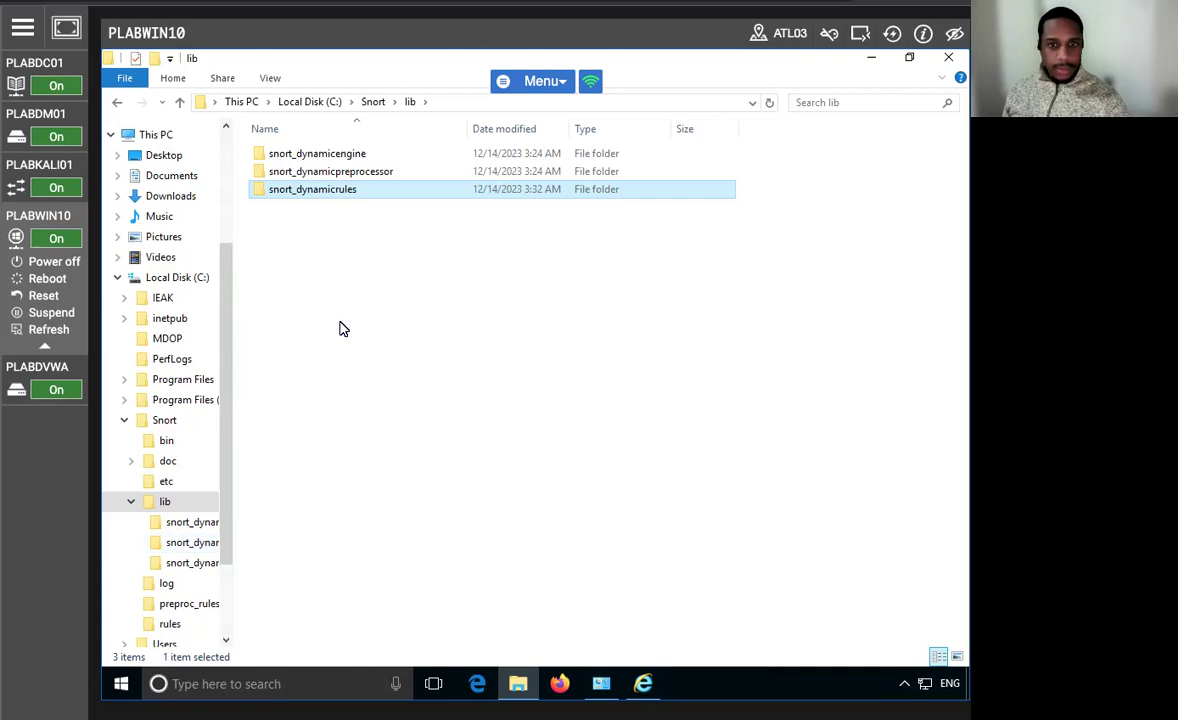
click(363, 365)
Turn off hiding extensions for known file types in the folder options and apply the change.
click(272, 78)
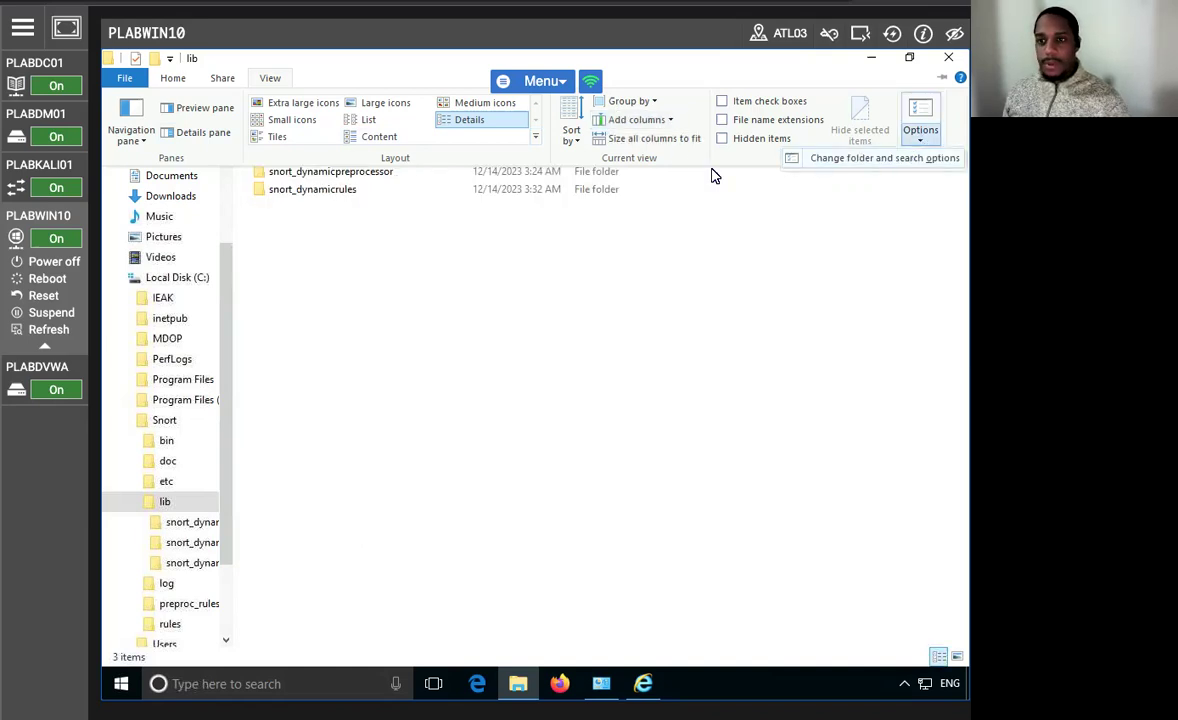
click(849, 162)
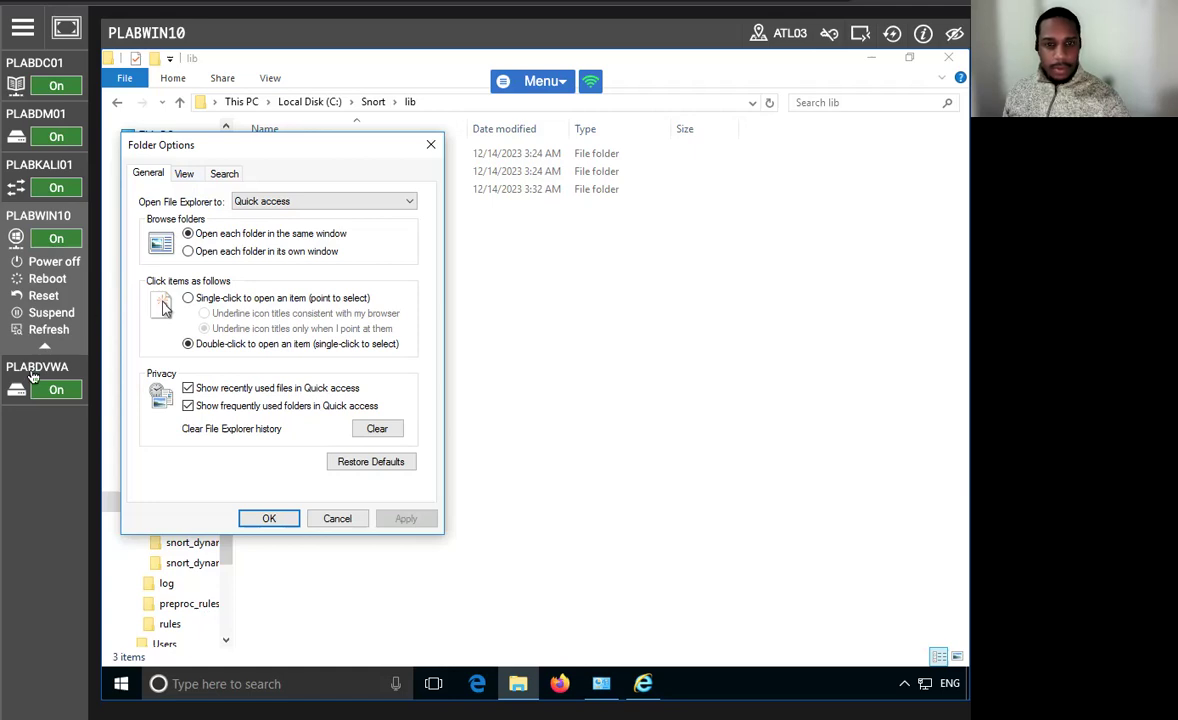
click(181, 172)
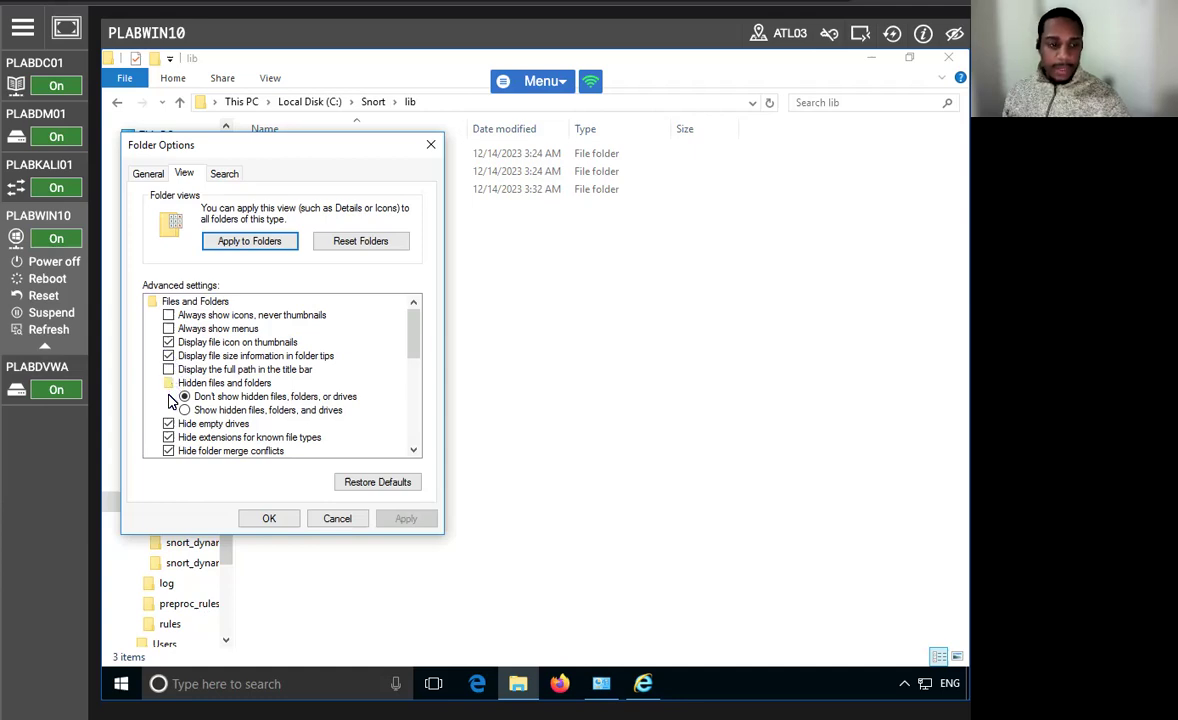
click(218, 438)
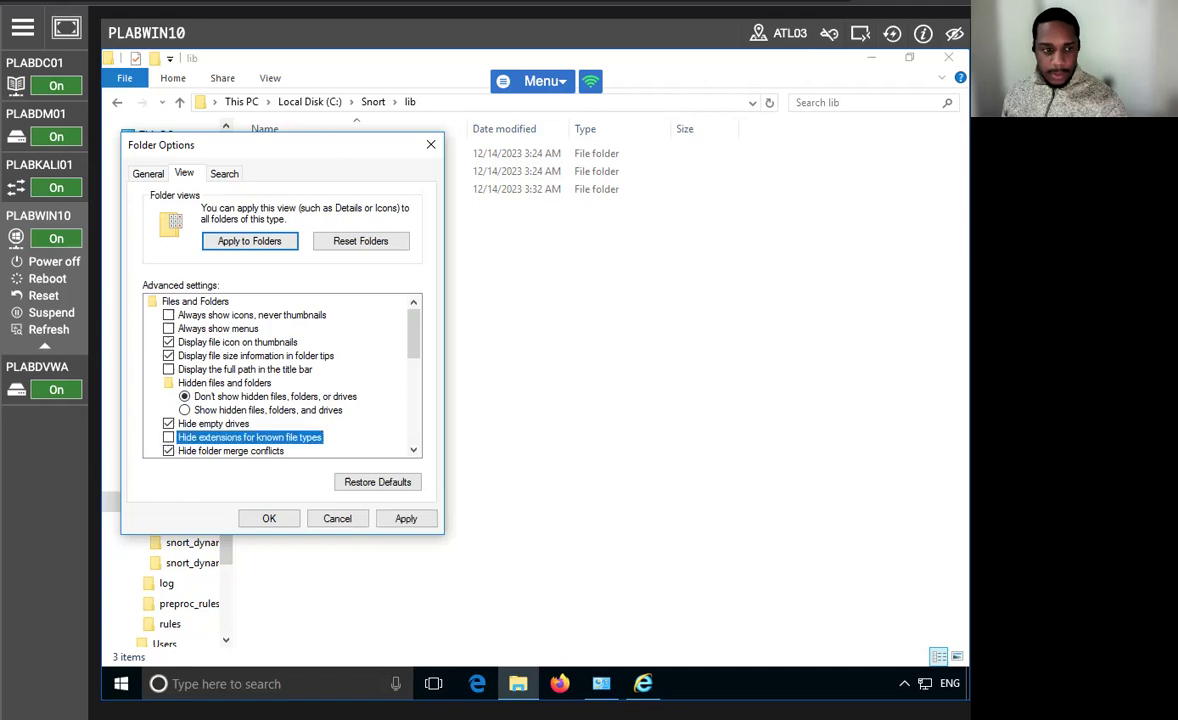
click(269, 519)
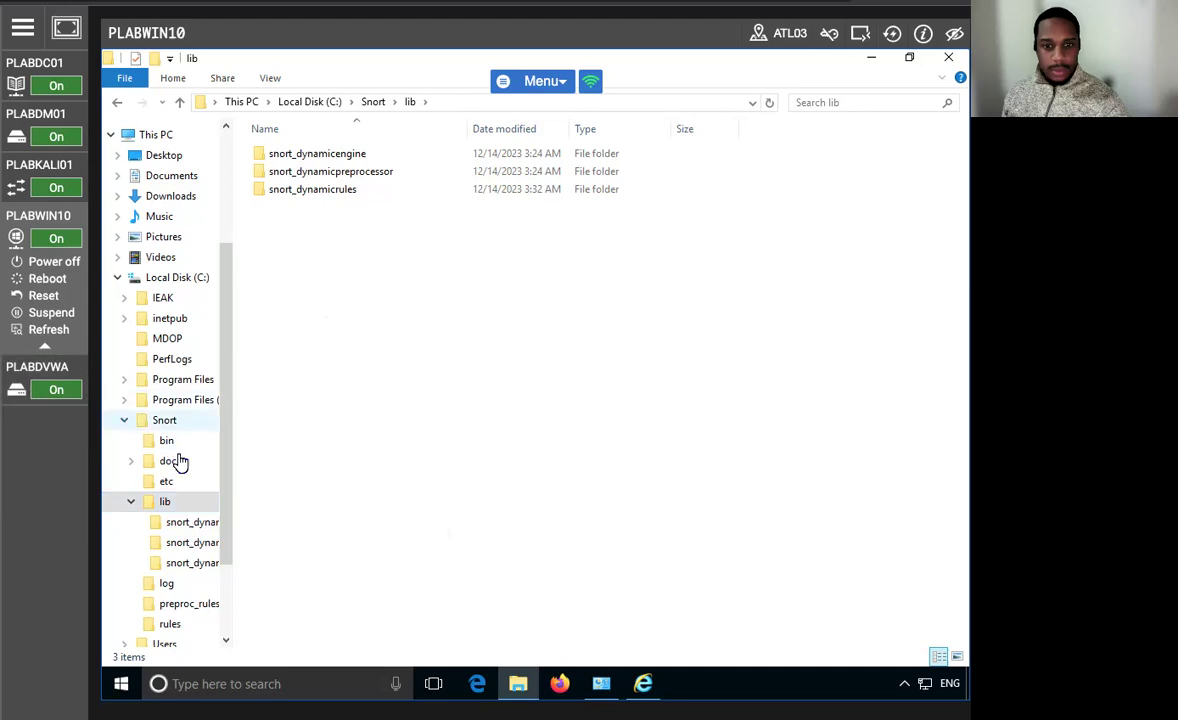
Collapse the lib folder in the tree and create a text document named white_list.rules.txt in Snort's rules folder.
click(147, 505)
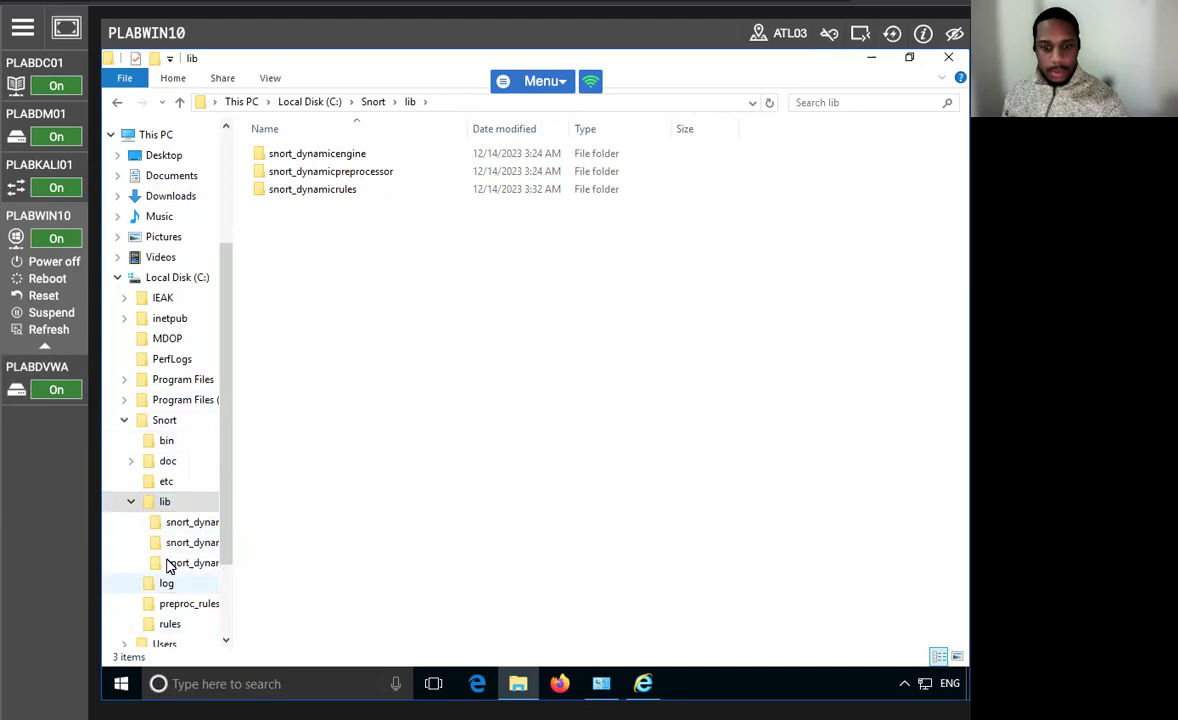
click(131, 501)
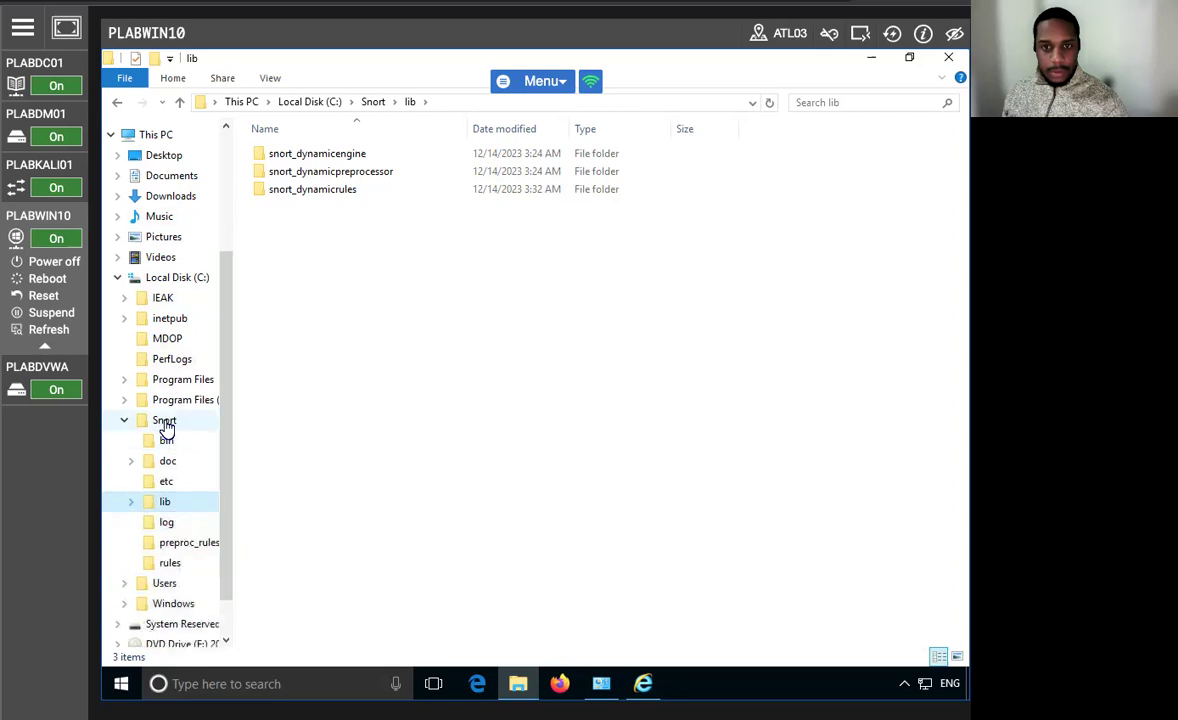
click(165, 422)
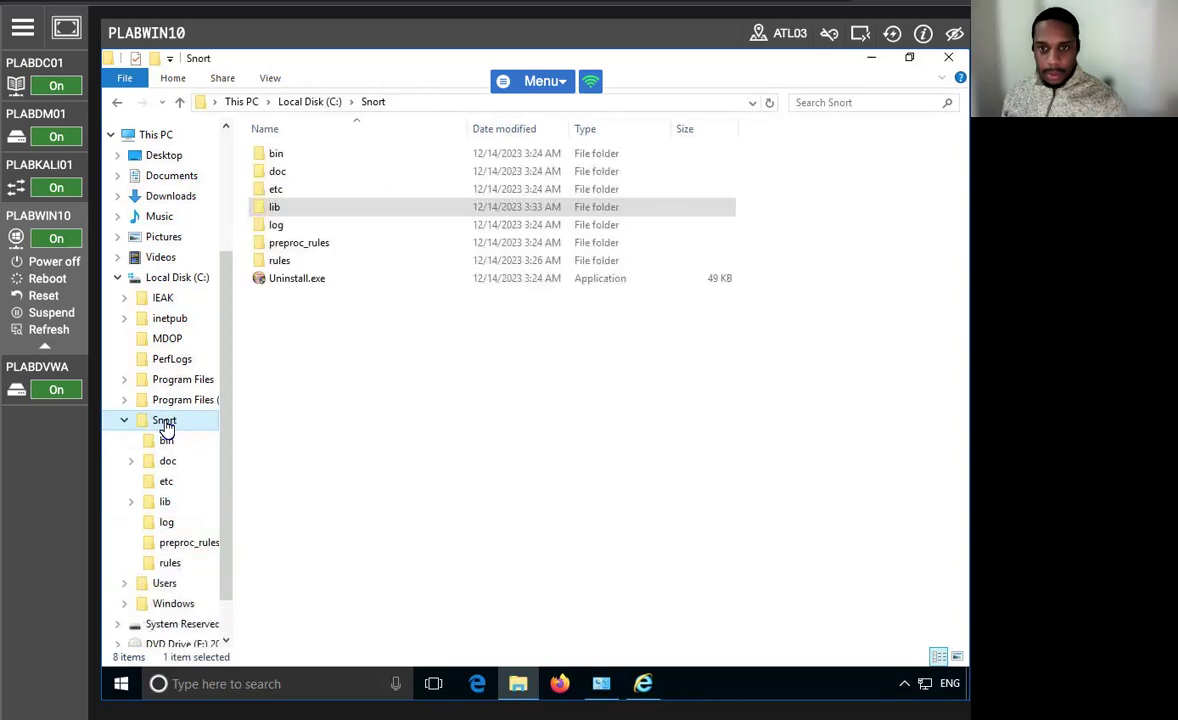
click(281, 209)
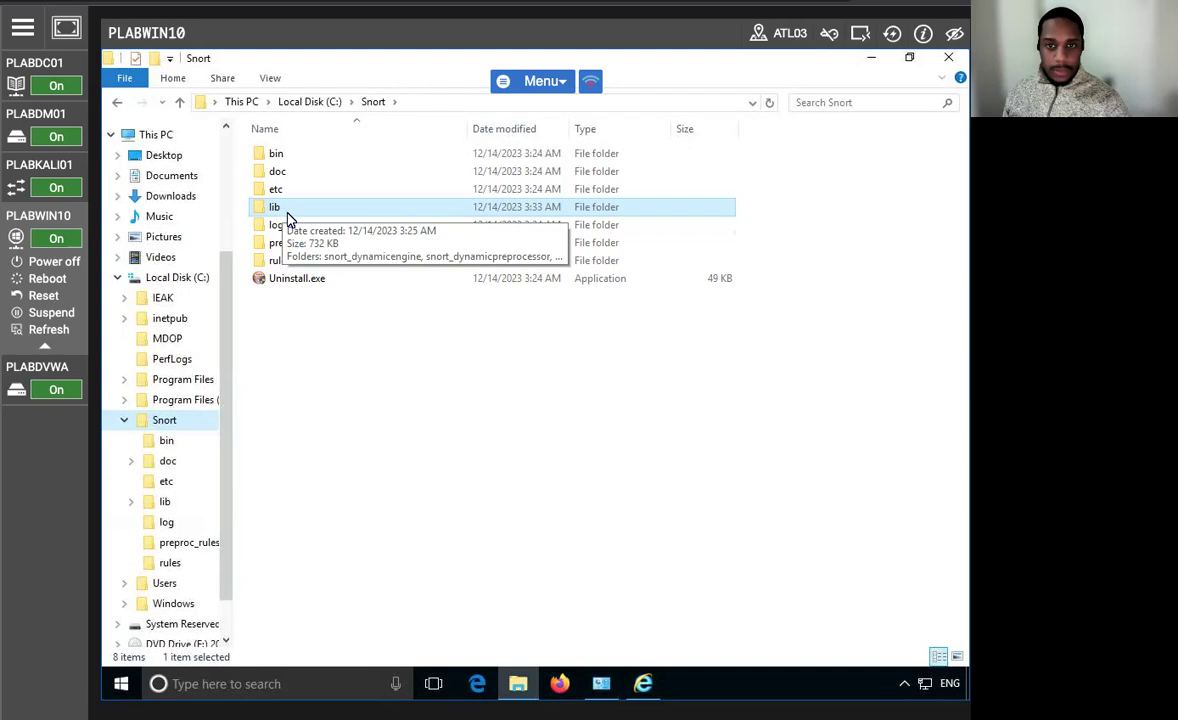
double_click(297, 265)
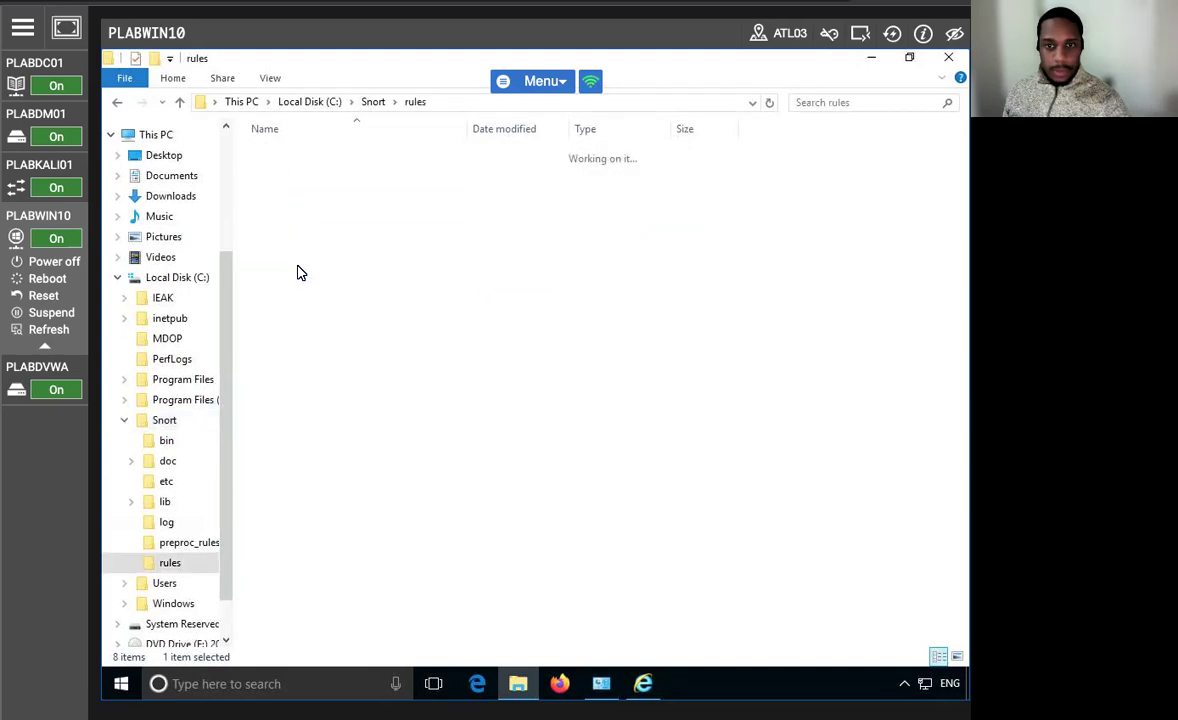
right_click(355, 267)
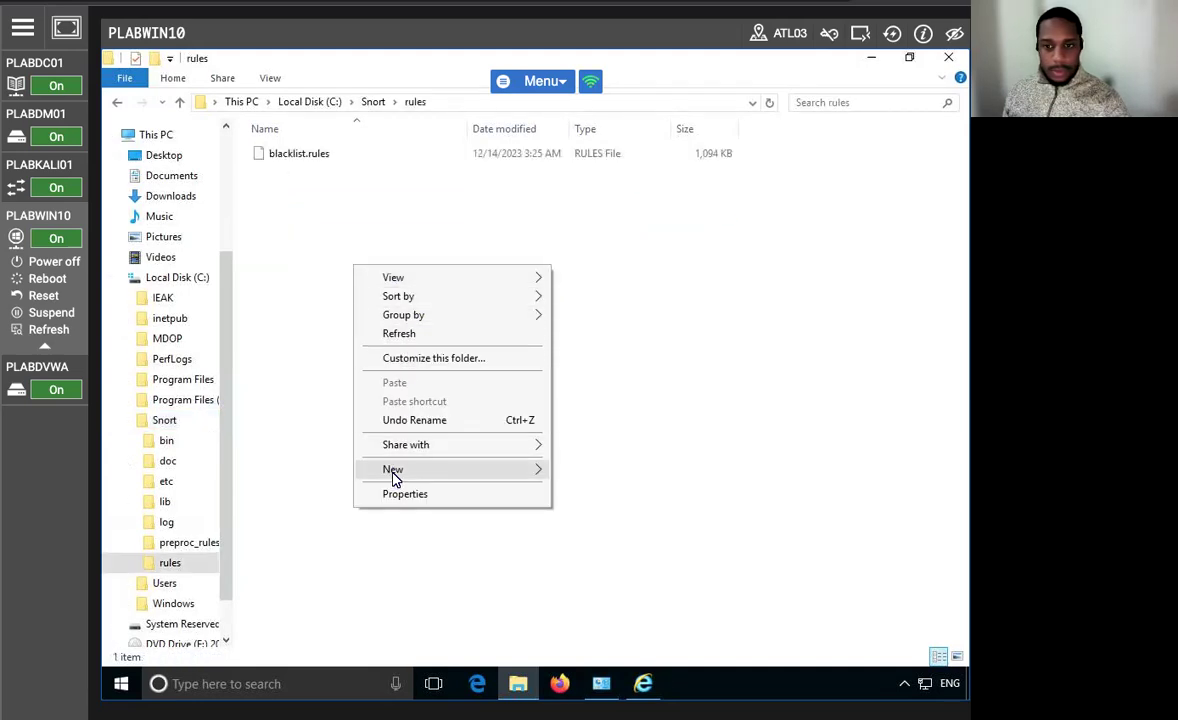
mouse_move(394, 473)
click(603, 569)
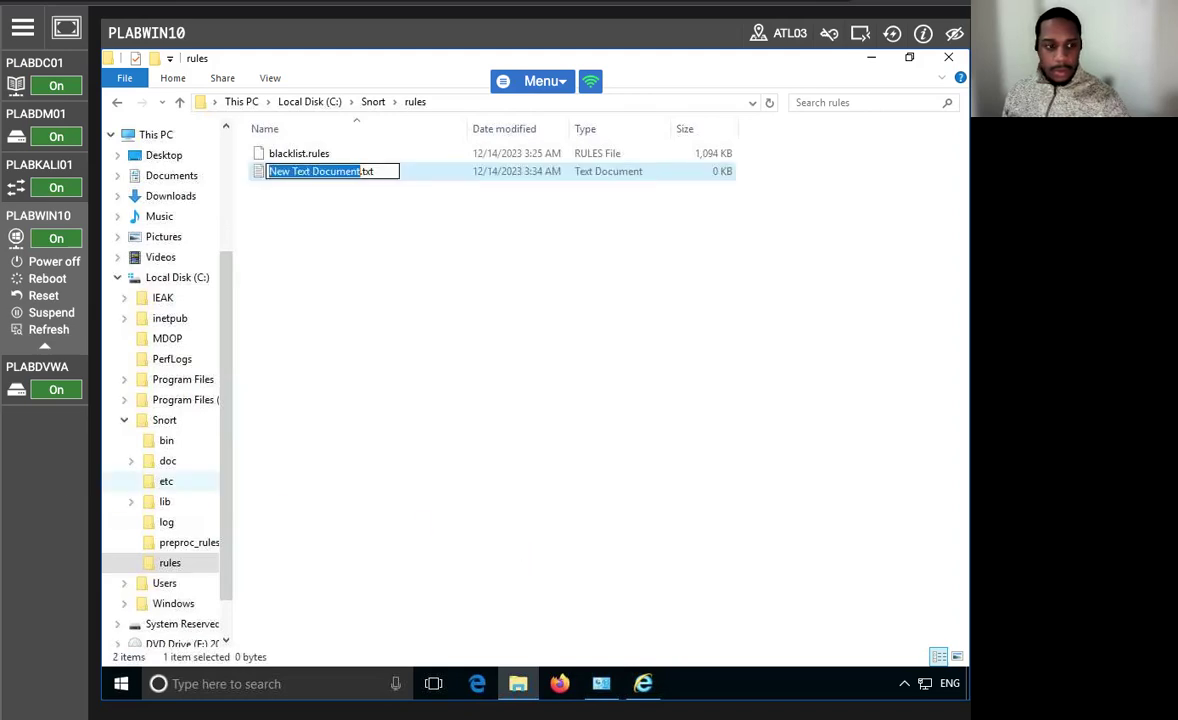
text(white_list.rules)
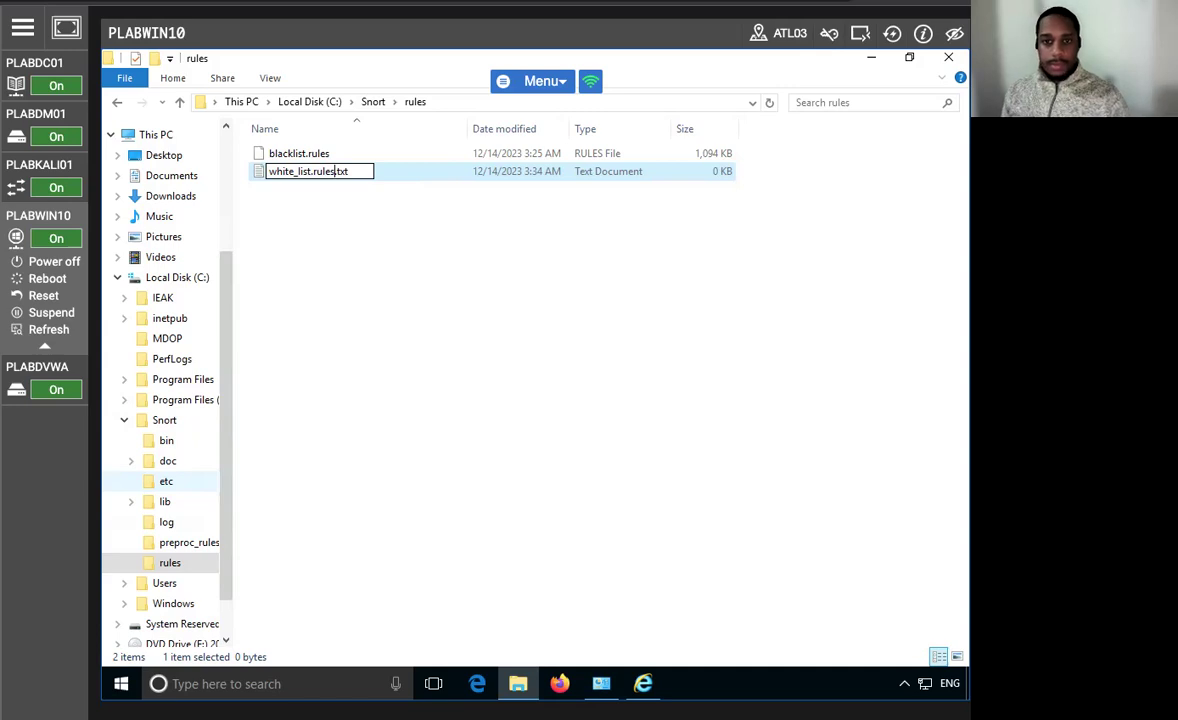
click(335, 458)
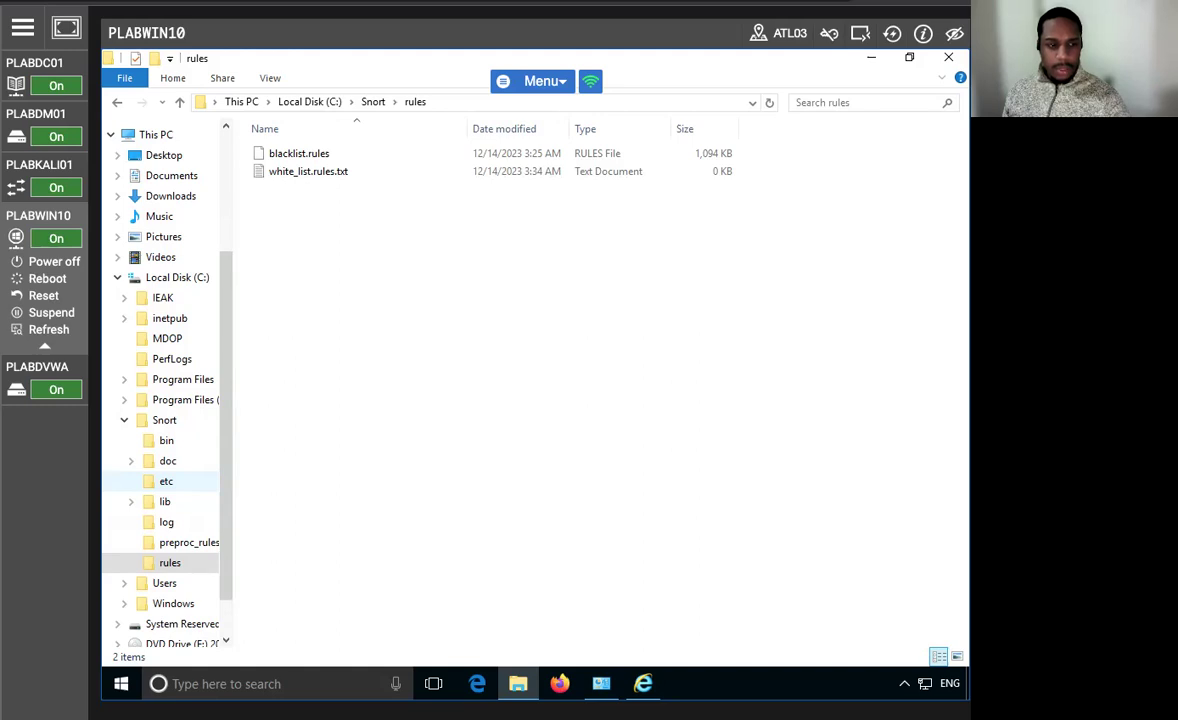
Create a second text document named black_list.rules.txt in the rules folder.
right_click(301, 223)
mouse_move(488, 427)
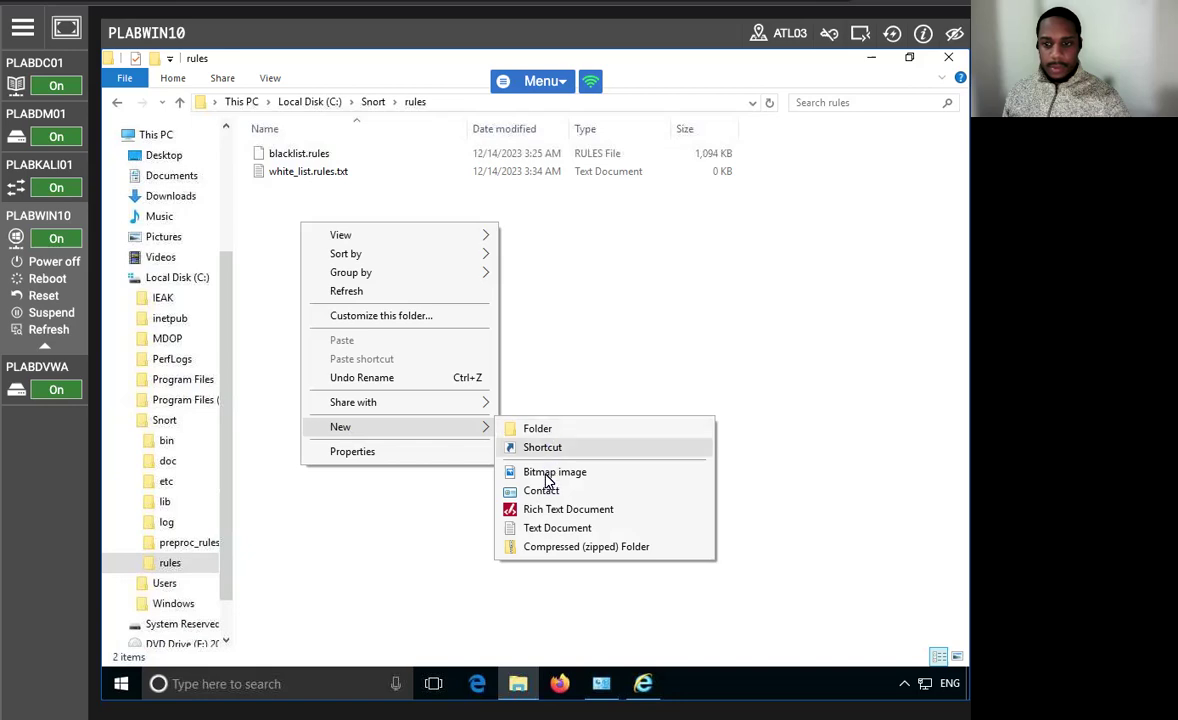
click(550, 528)
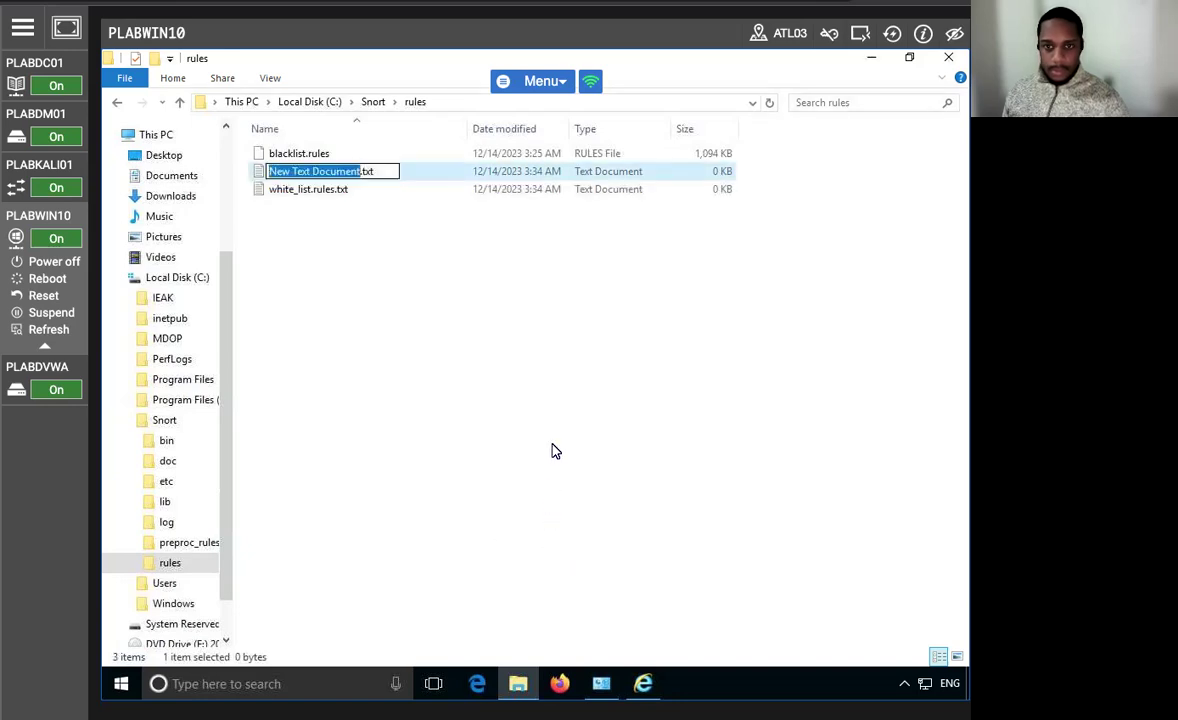
text(black)
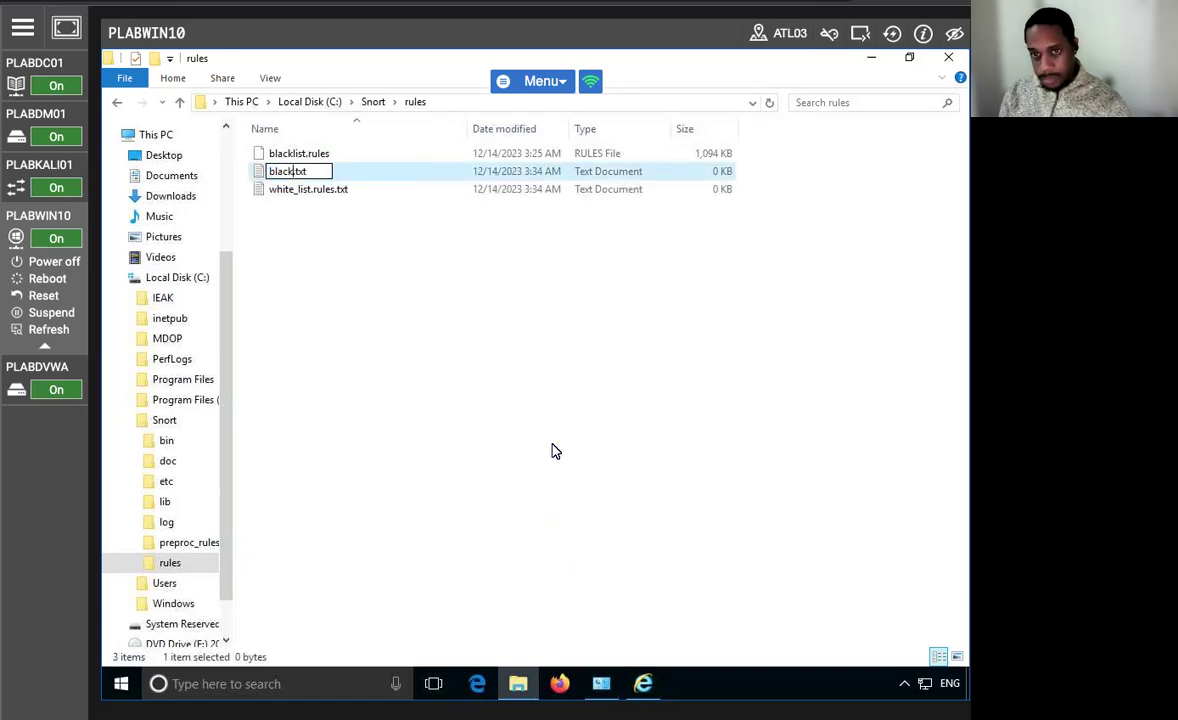
text(_list)
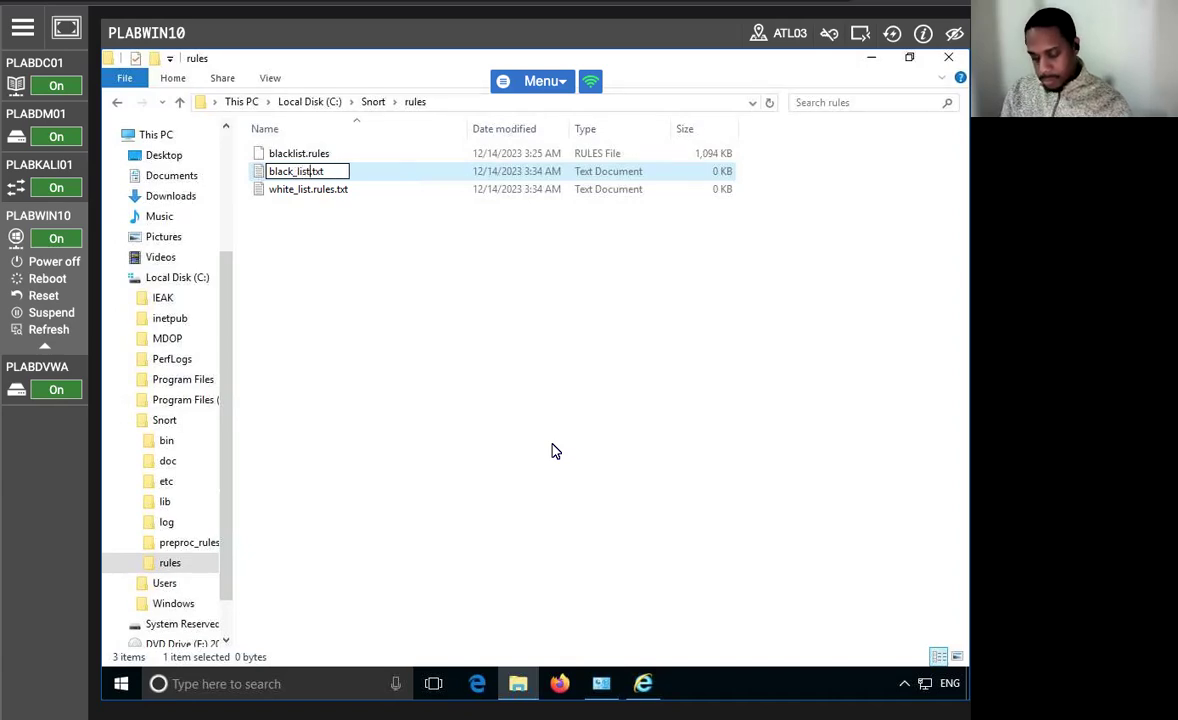
text(.rules)
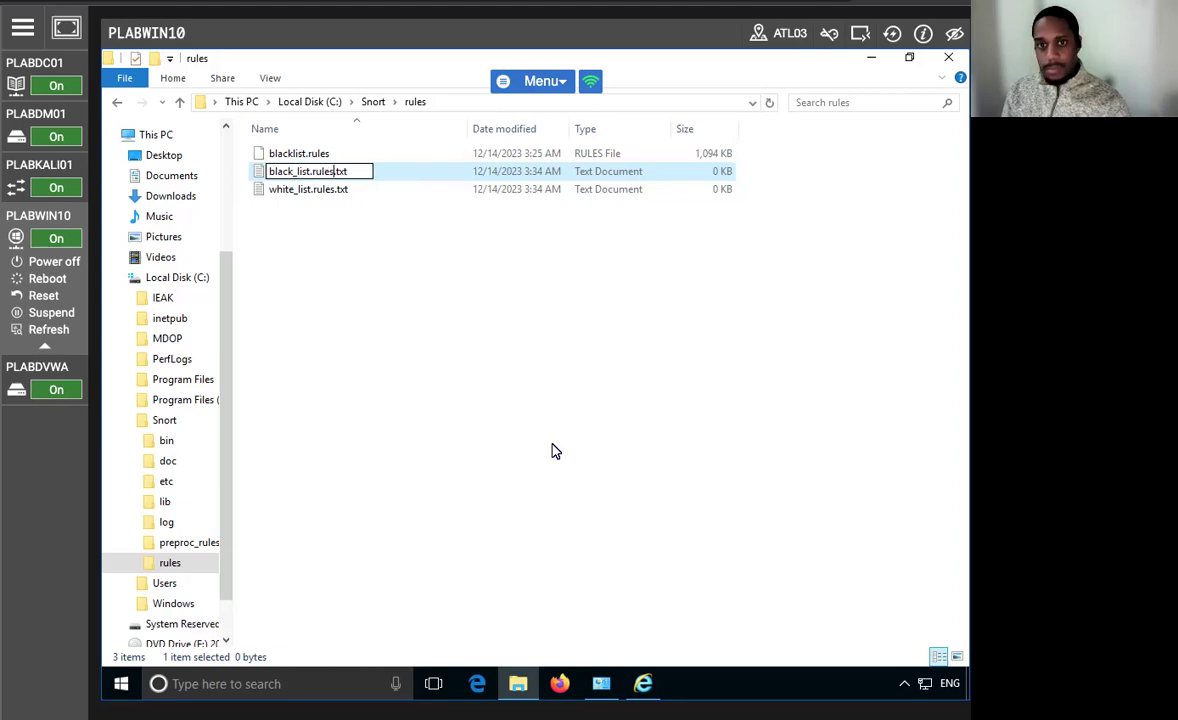
key(Return)
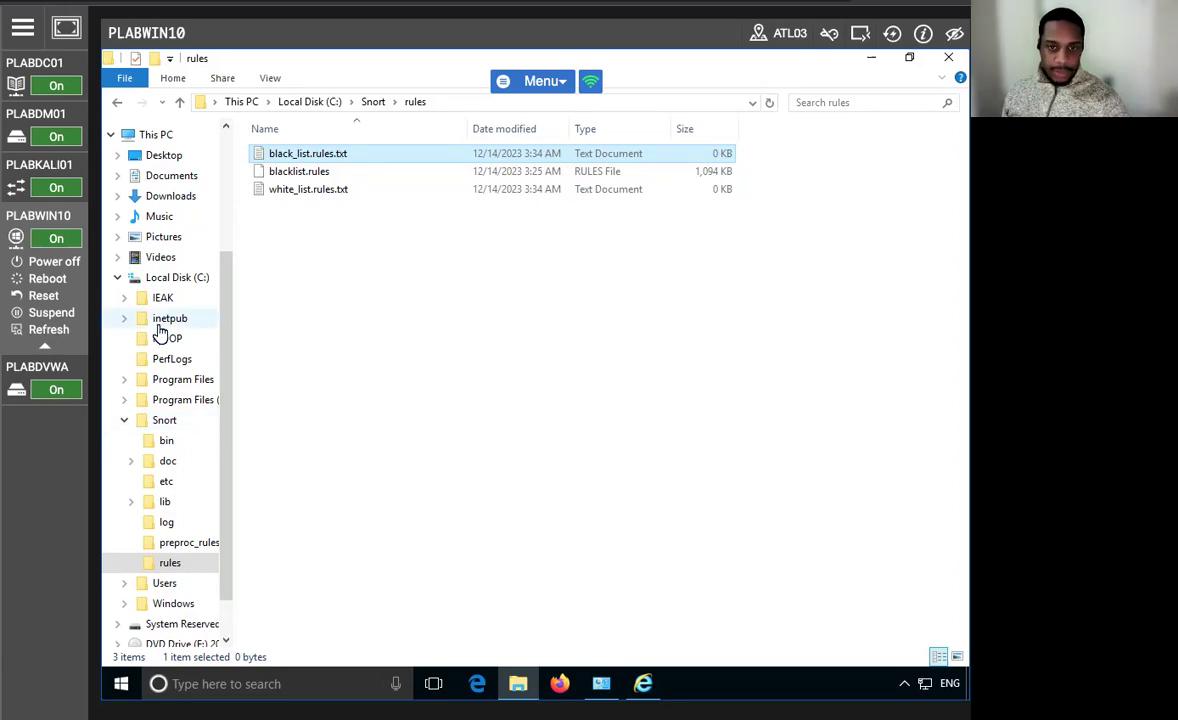
Create a new folder named White_list_path directly inside the Snort folder.
click(163, 421)
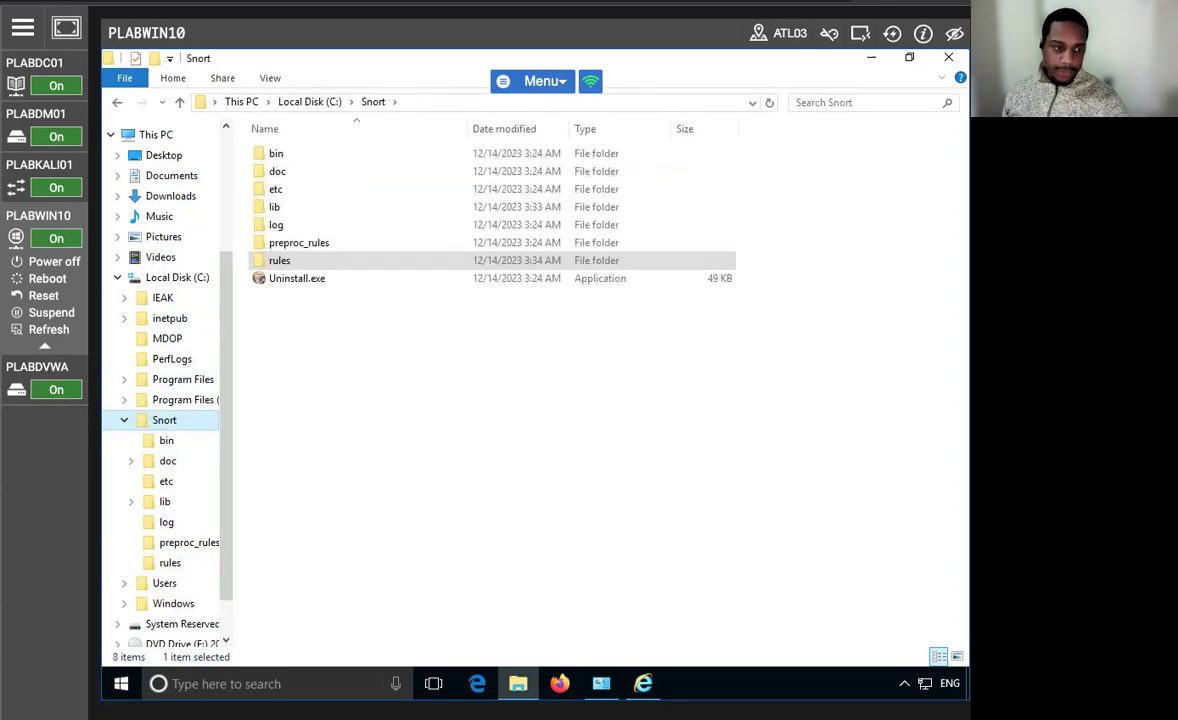
right_click(337, 404)
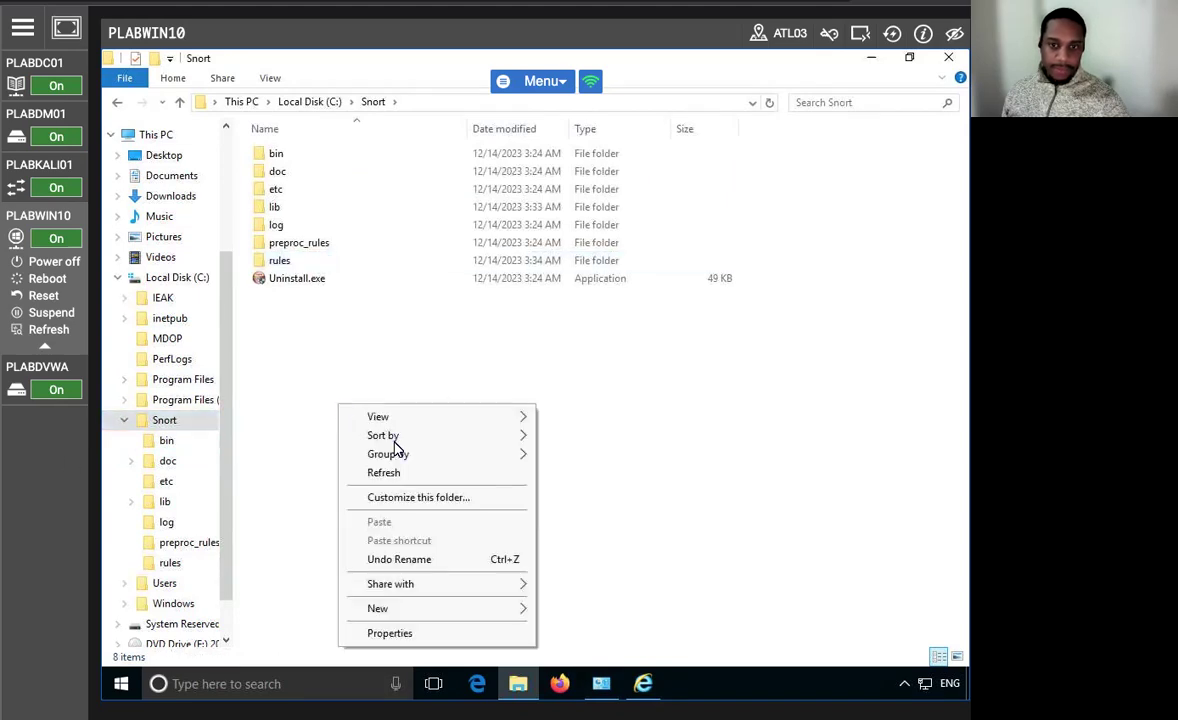
mouse_move(389, 610)
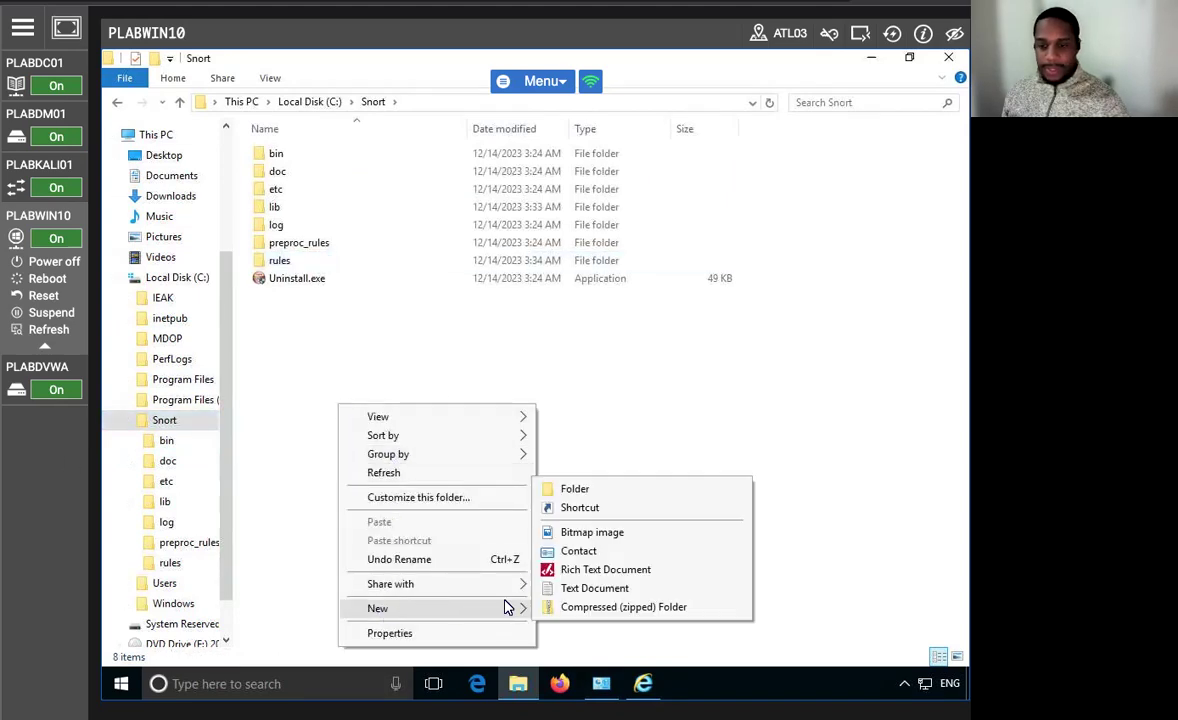
click(602, 491)
text(White_)
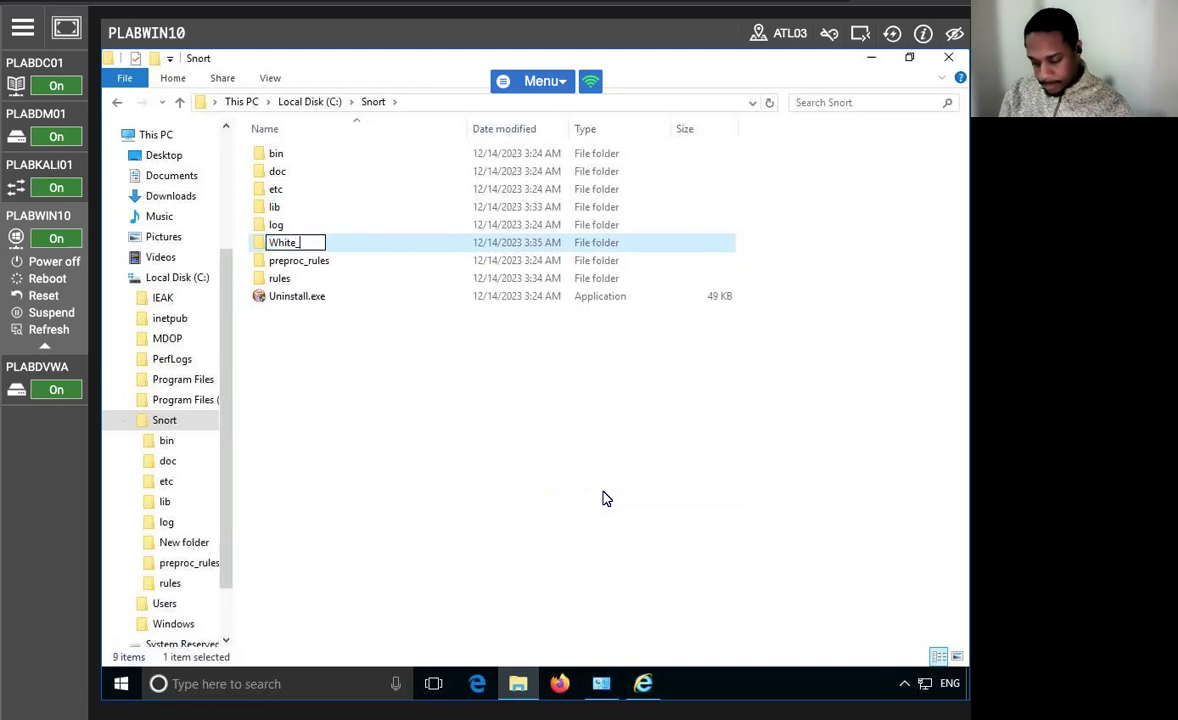
text(list_path)
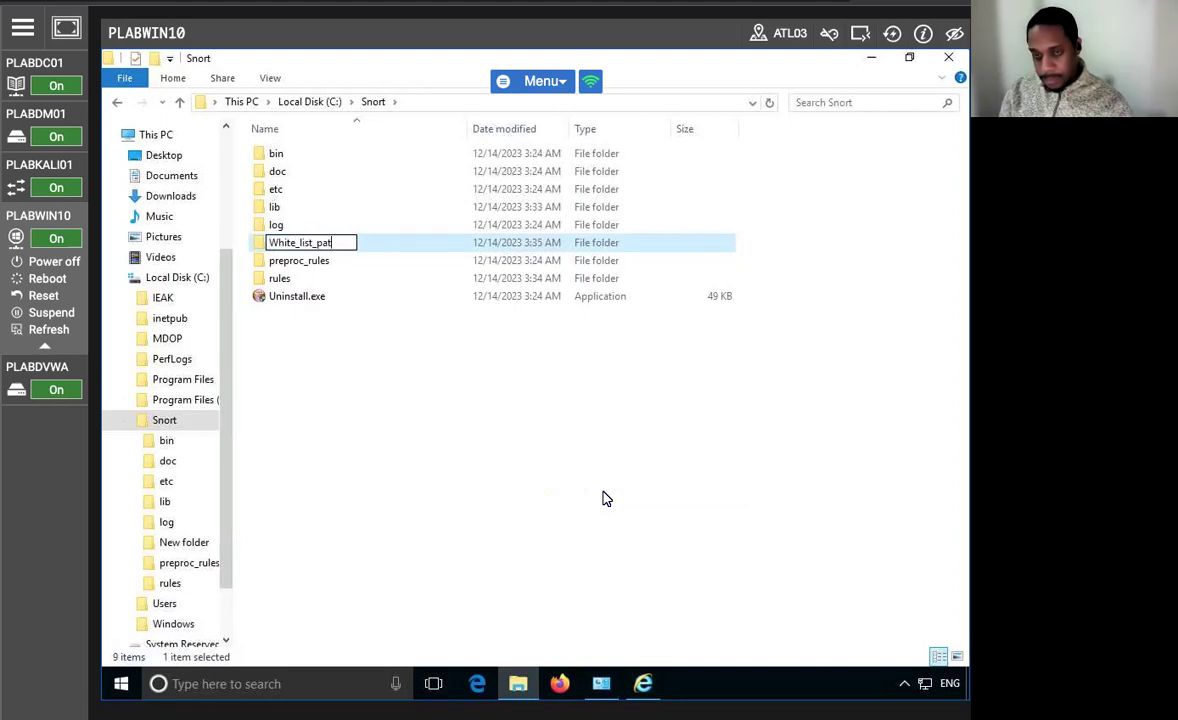
key(Return)
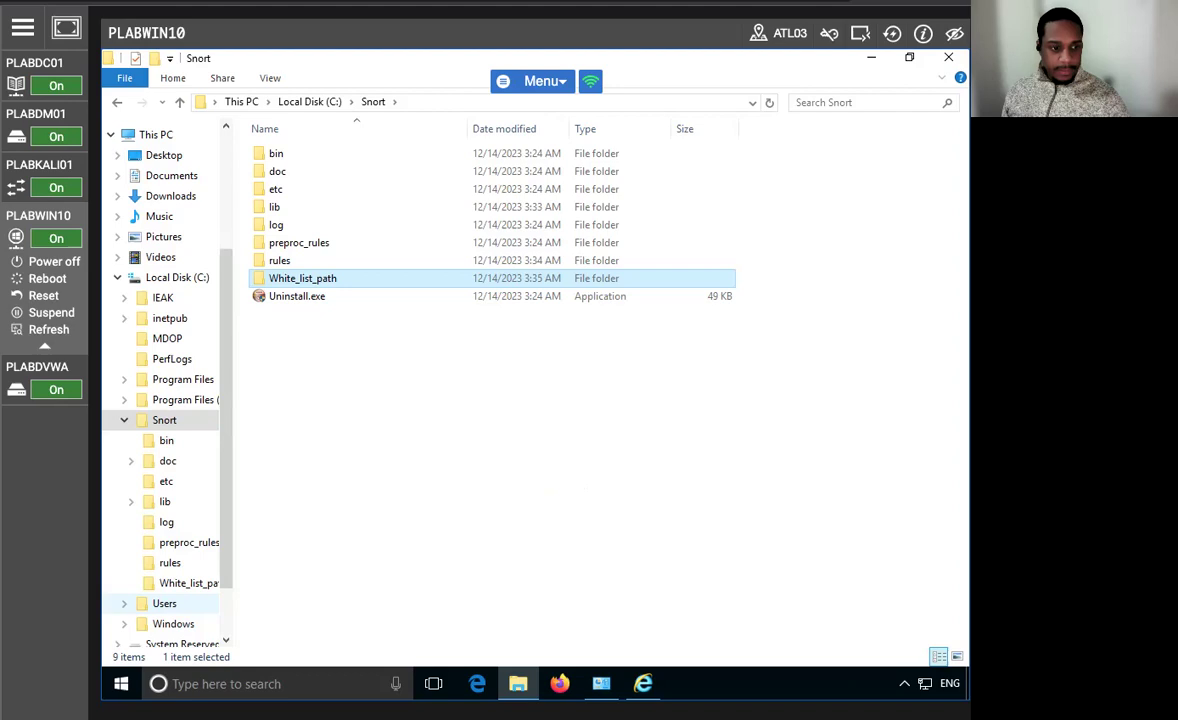
Create a new folder named Black_list_path inside Snort's etc folder.
click(166, 484)
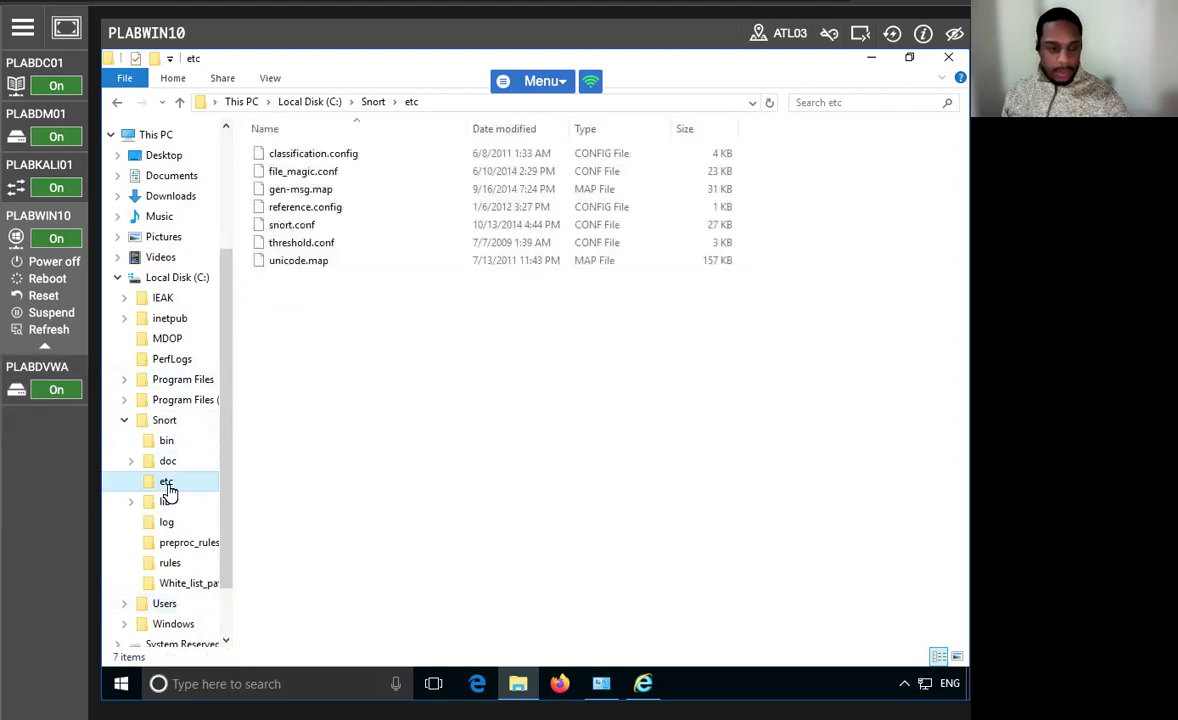
right_click(465, 432)
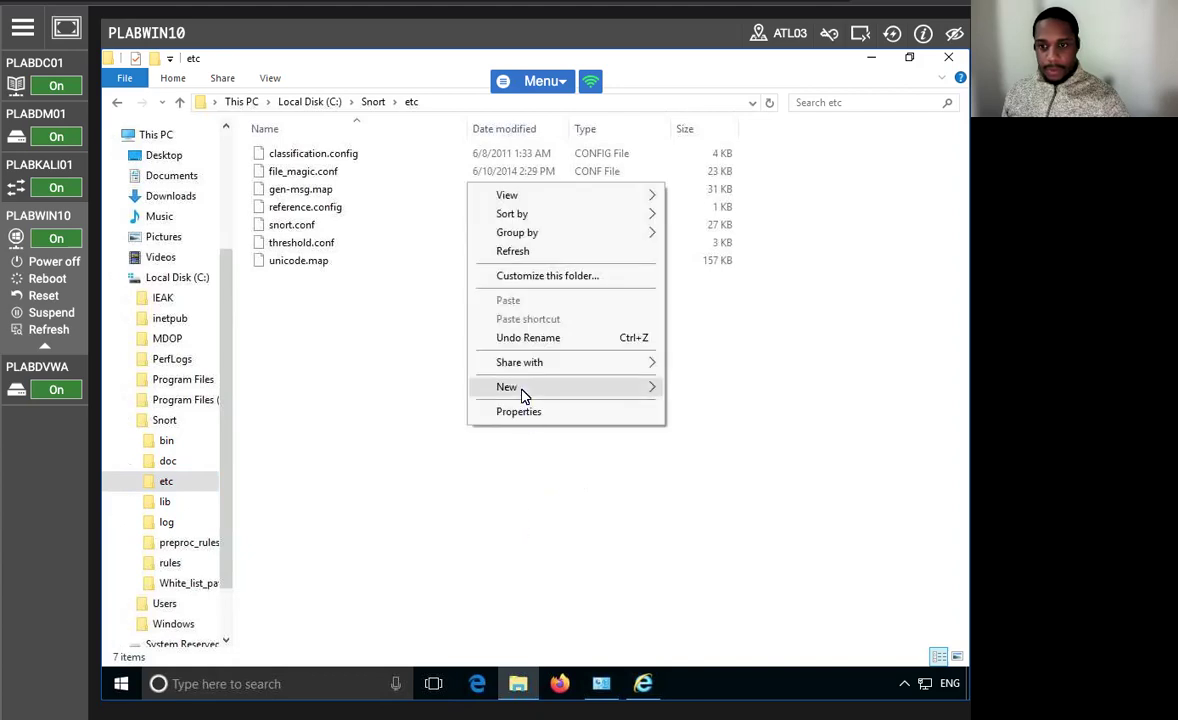
mouse_move(522, 390)
click(708, 396)
text(B)
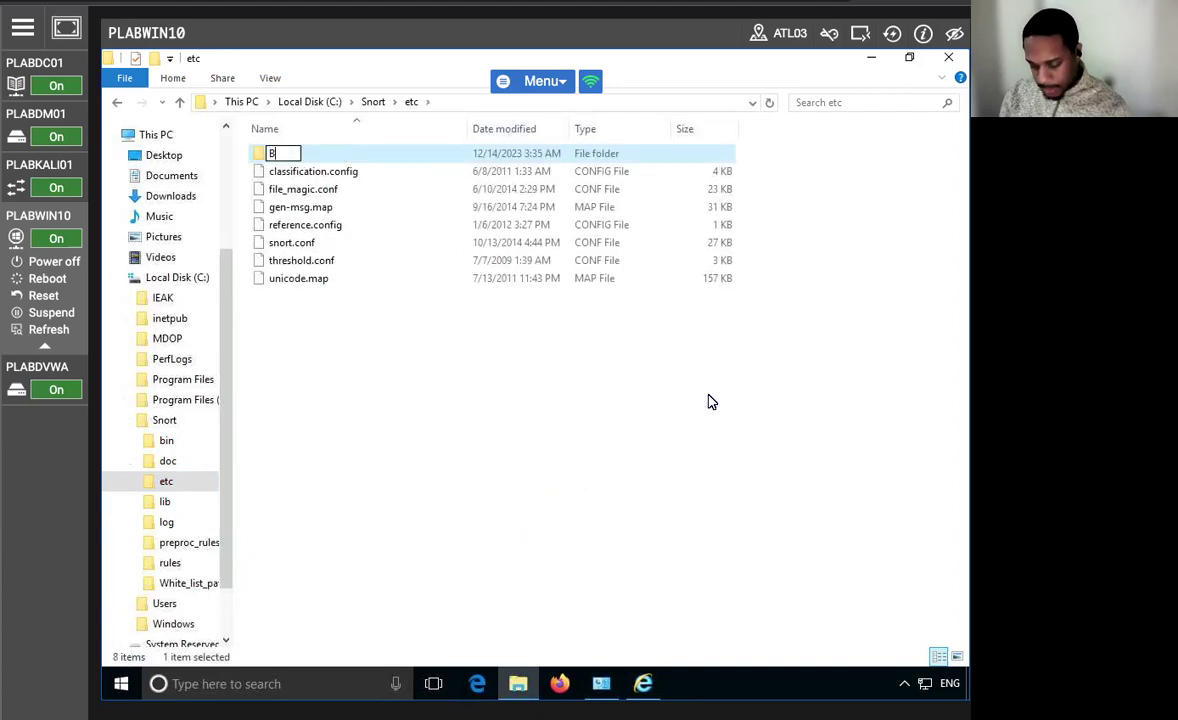
text(lack_l)
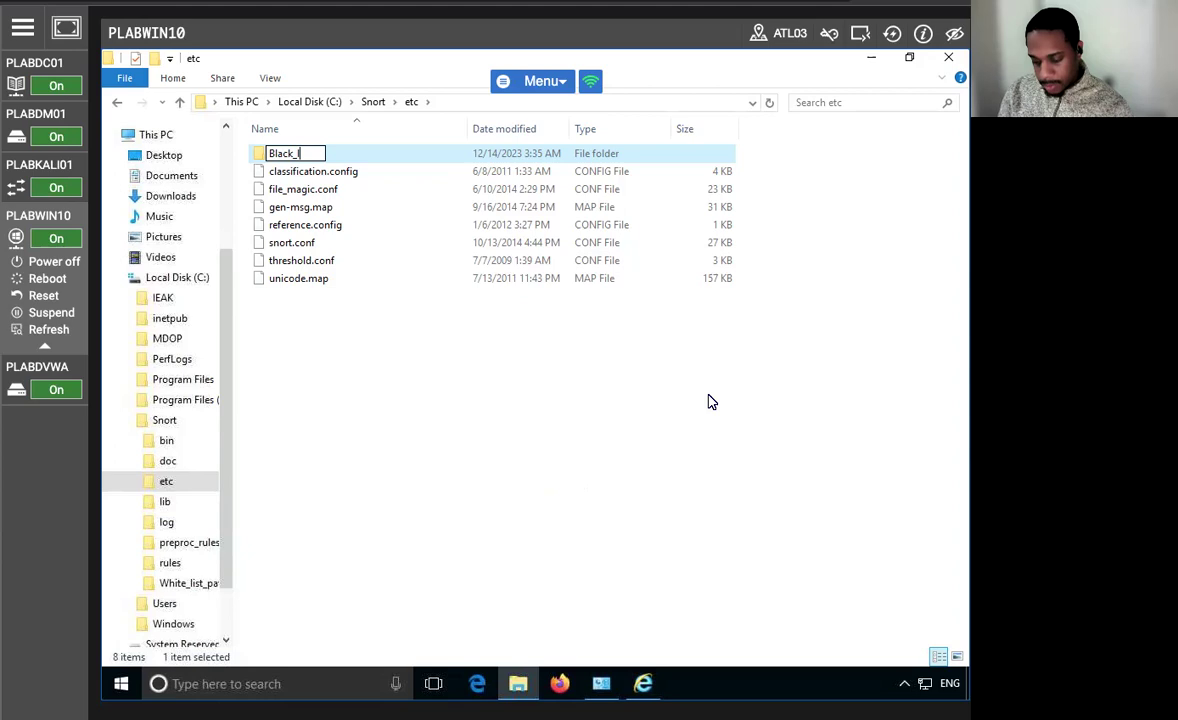
text(ist_path)
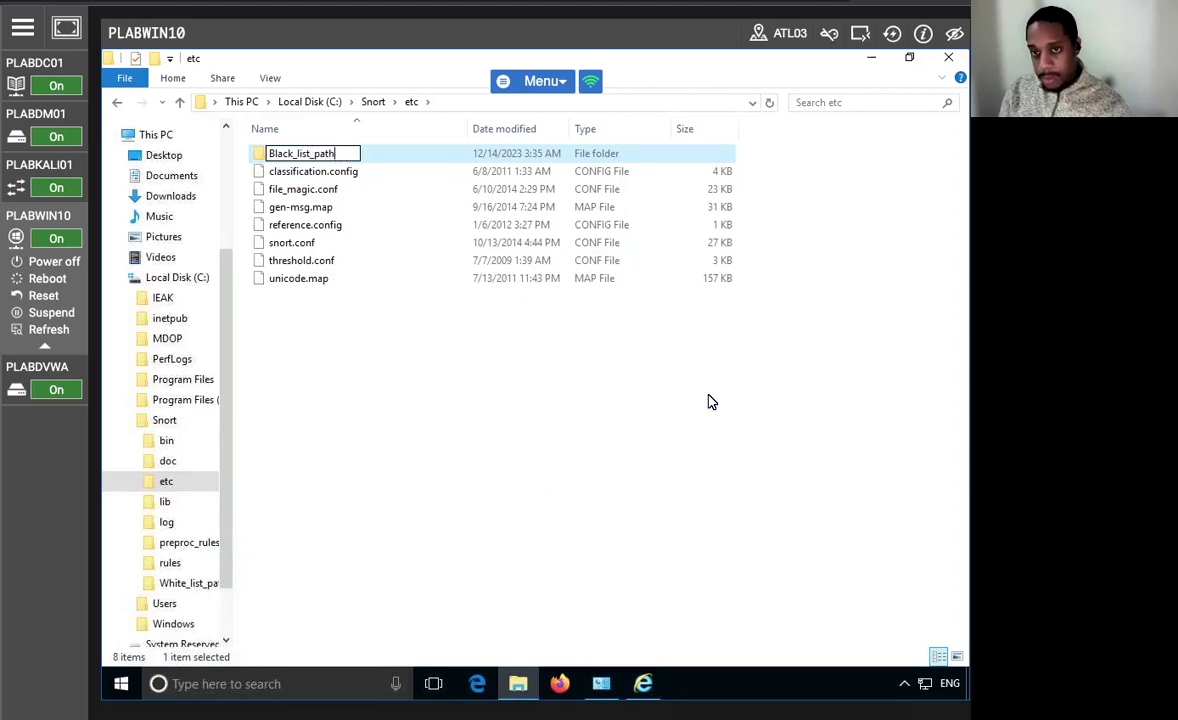
click(500, 442)
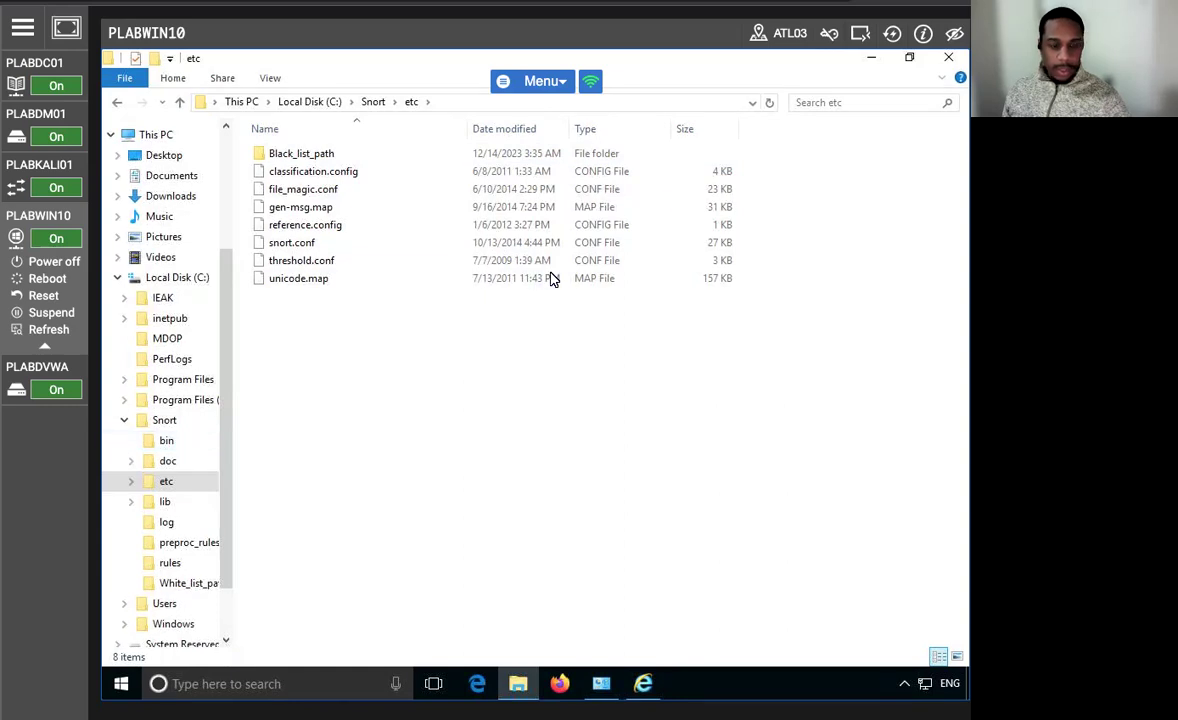
Minimize the file window and launch Notepad++ from the installed programs.
click(872, 58)
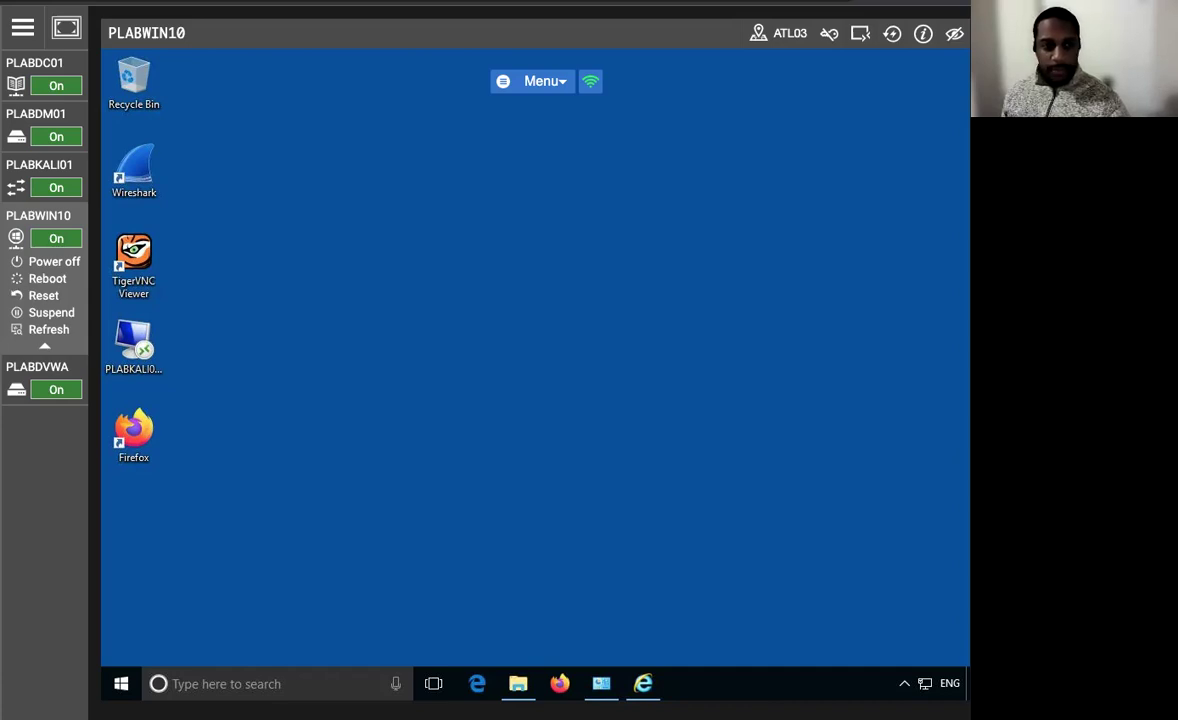
click(120, 683)
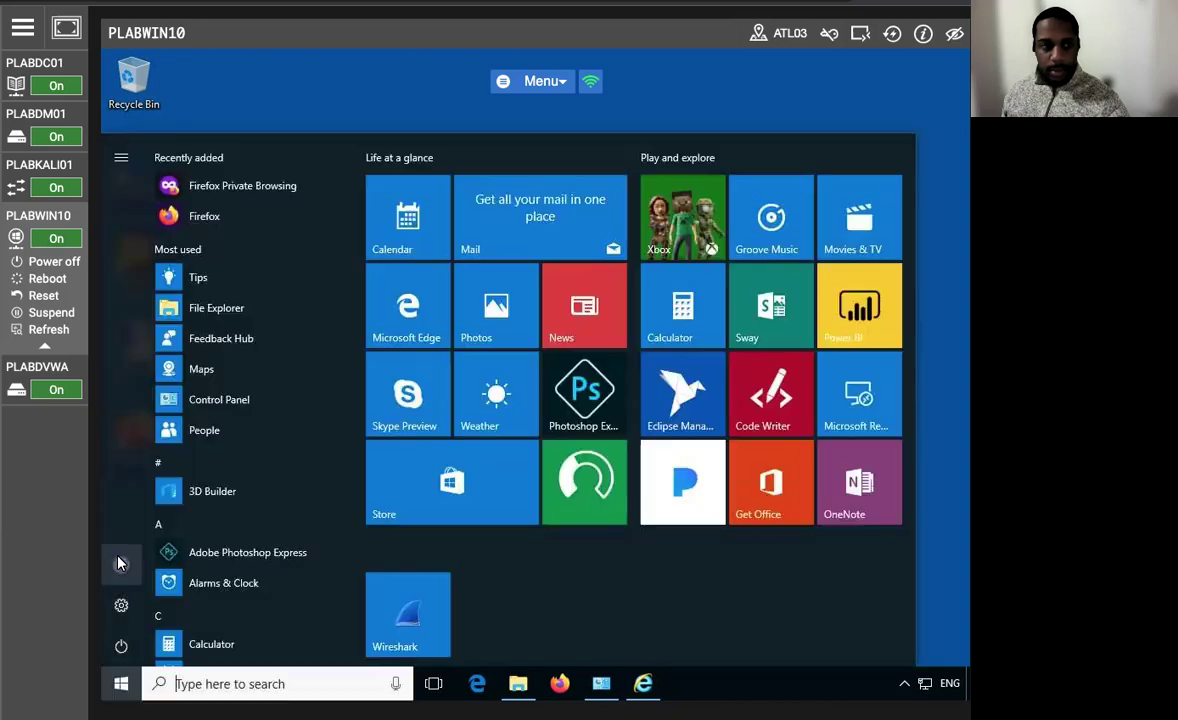
scroll(225, 487, down, 5)
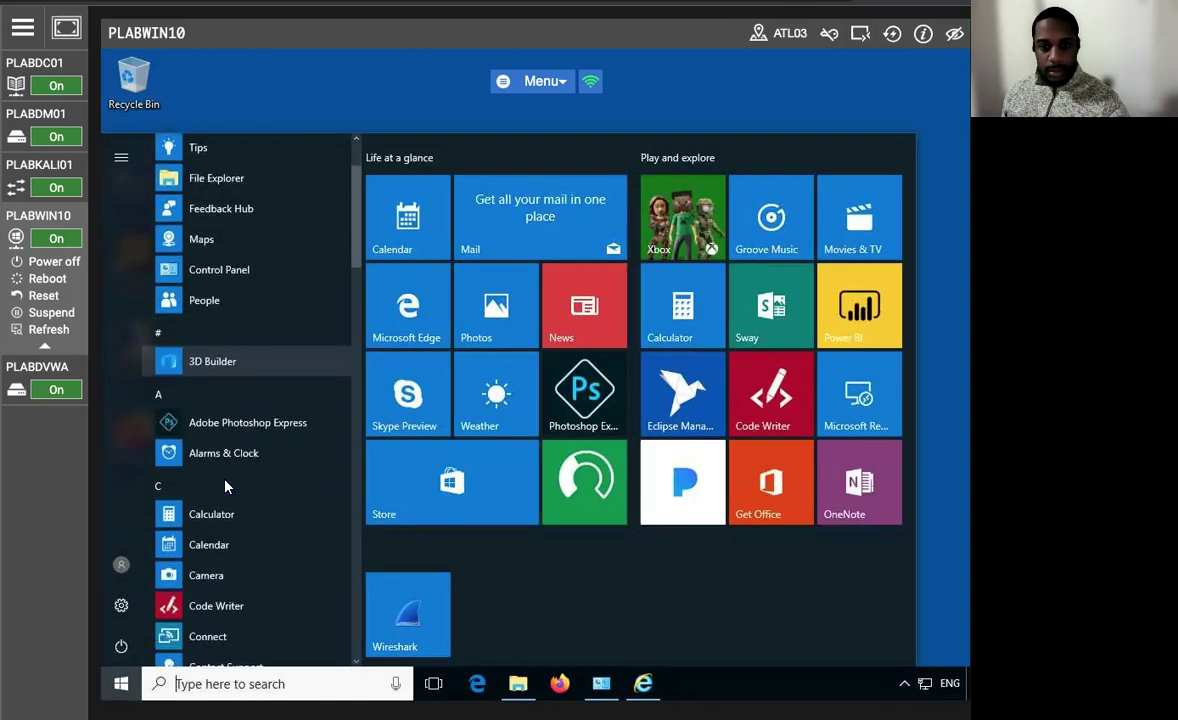
scroll(225, 487, down, 5)
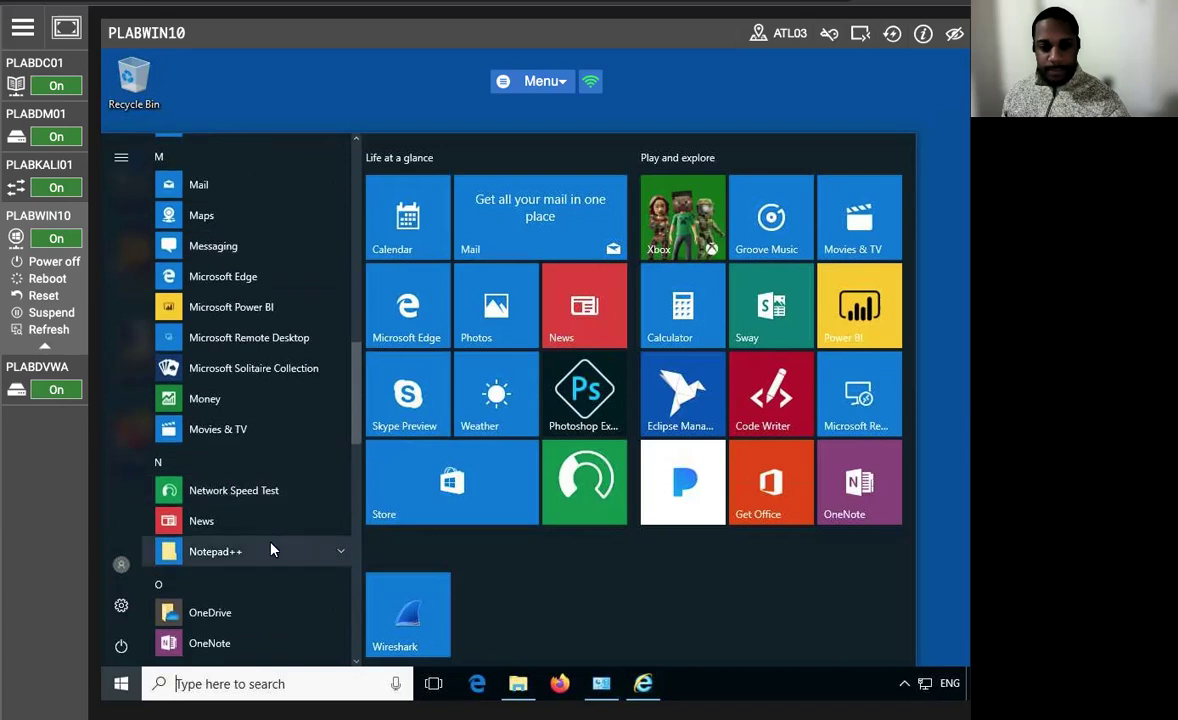
click(271, 549)
click(255, 577)
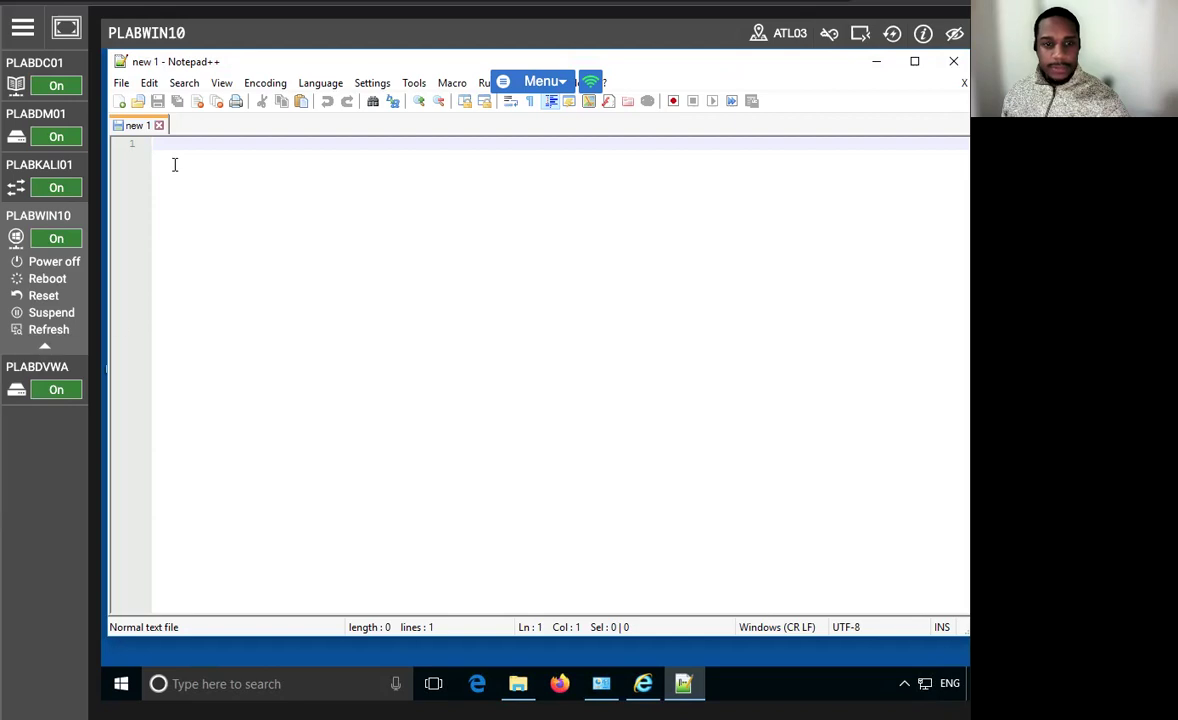
Open the snort.conf file from C:\Snort\etc.
click(121, 83)
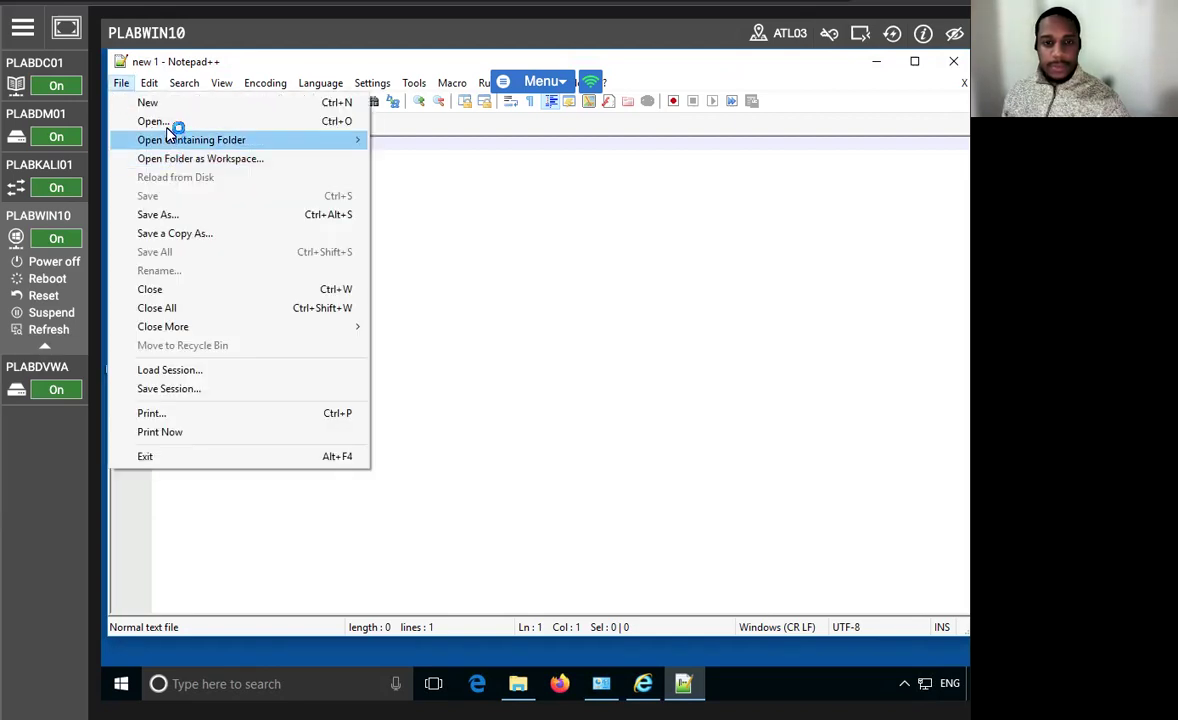
click(170, 121)
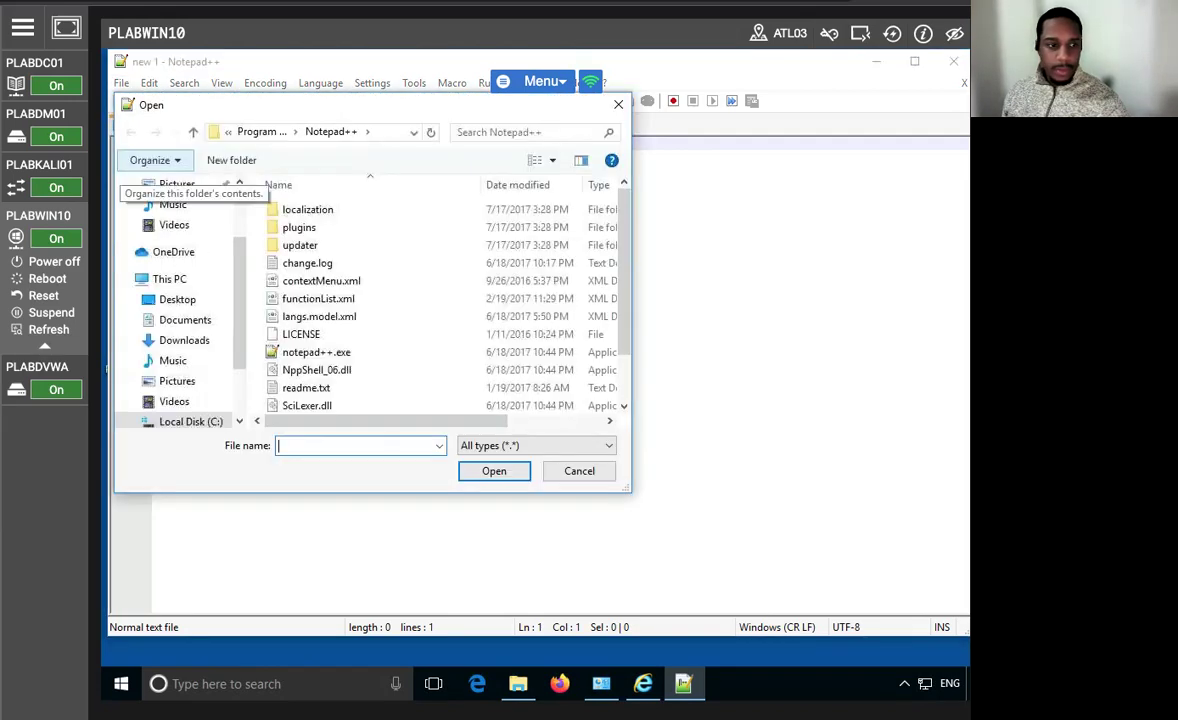
click(165, 421)
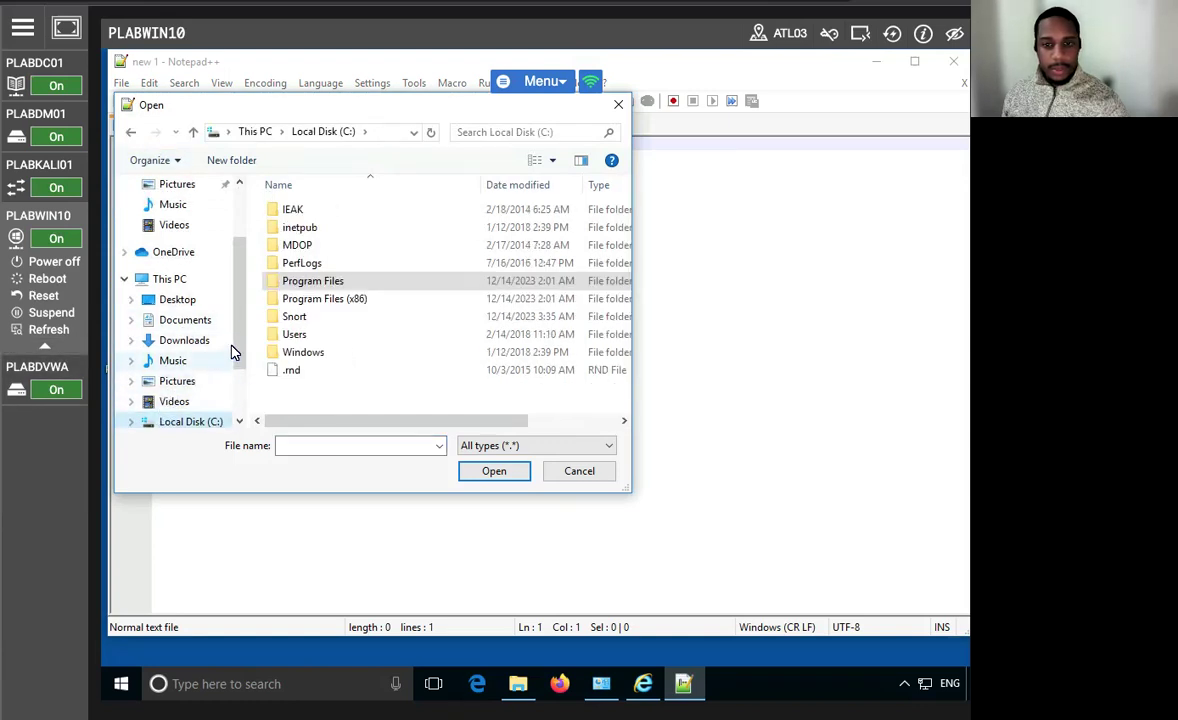
scroll(237, 347, down, 2)
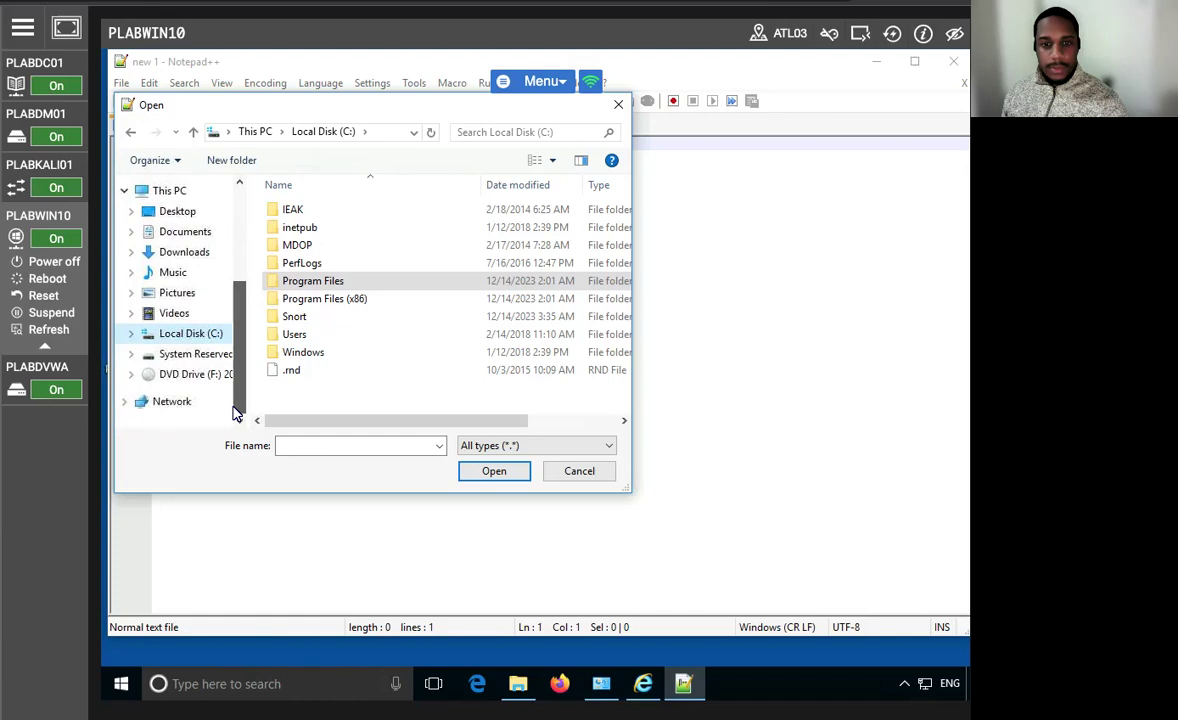
click(132, 335)
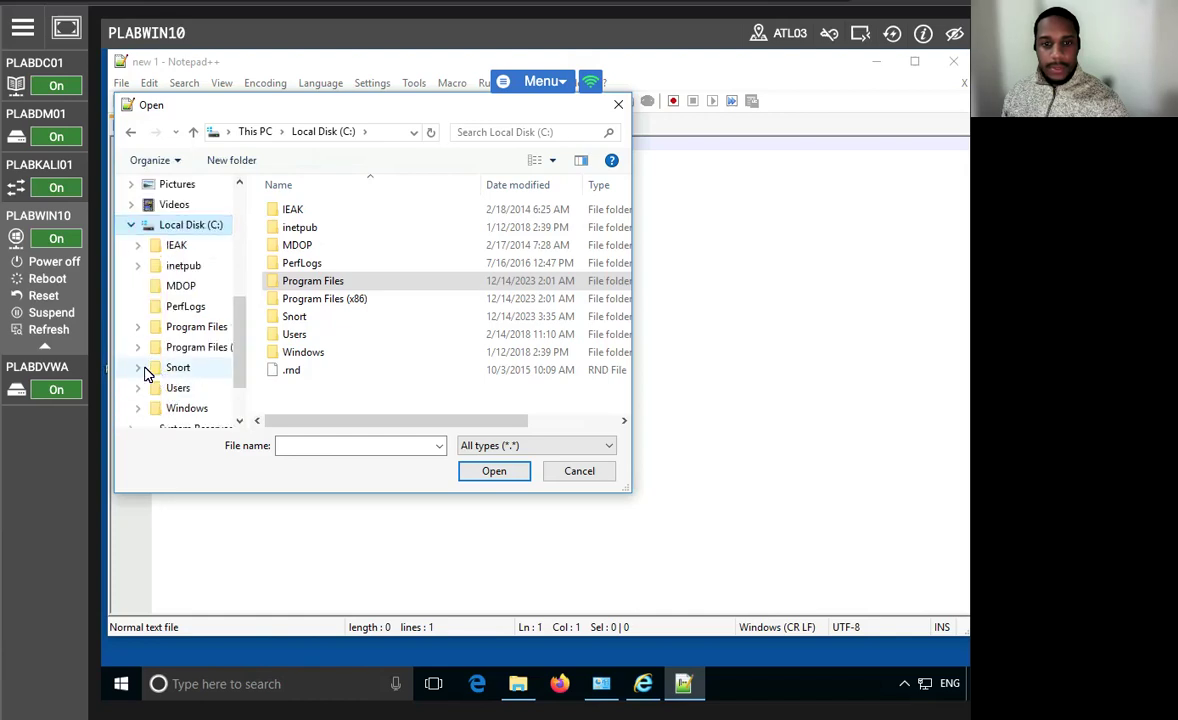
click(139, 371)
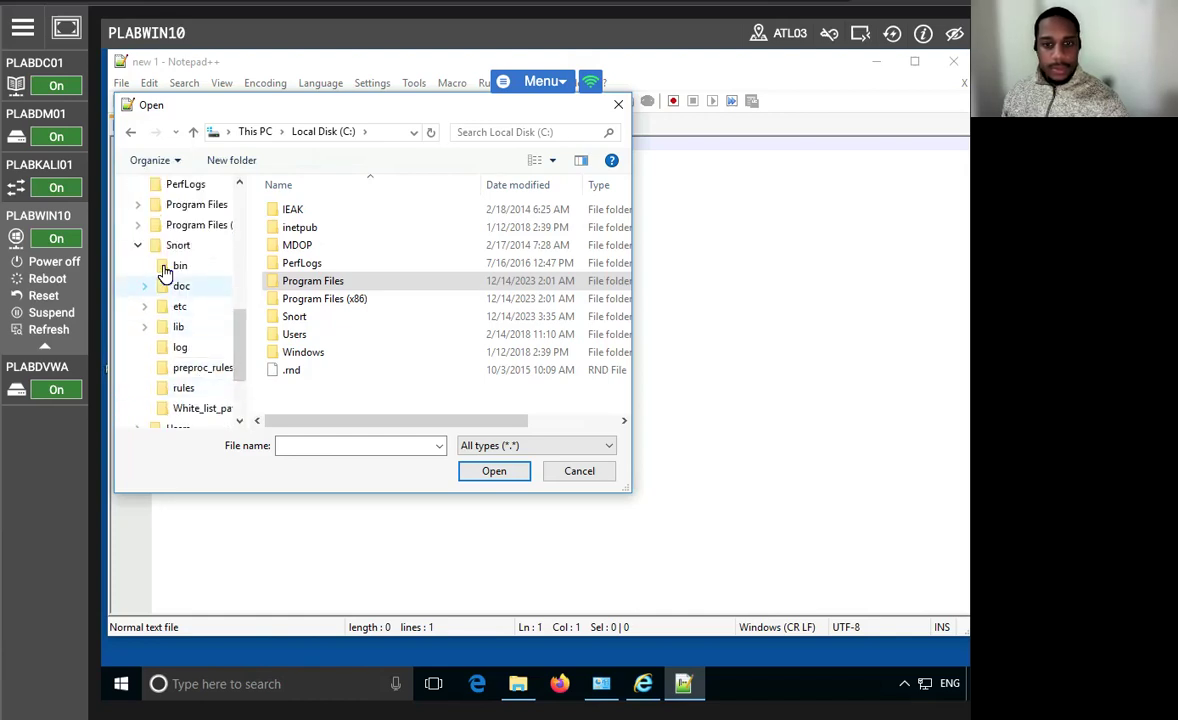
click(145, 307)
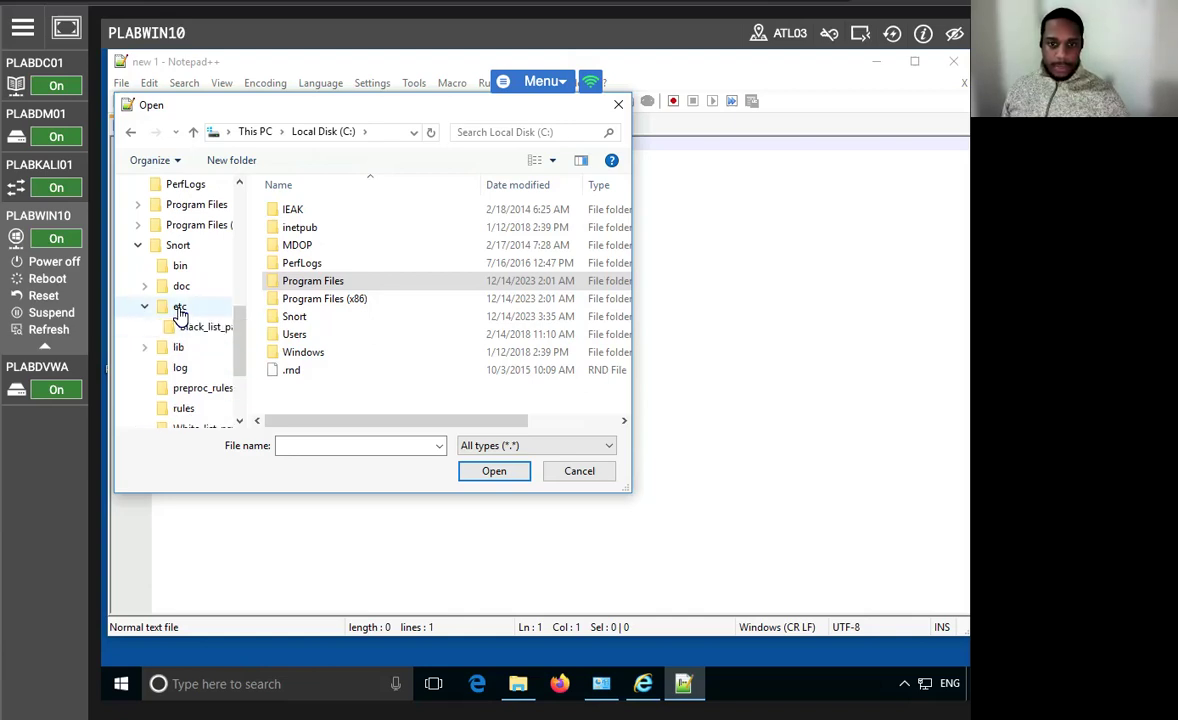
click(180, 309)
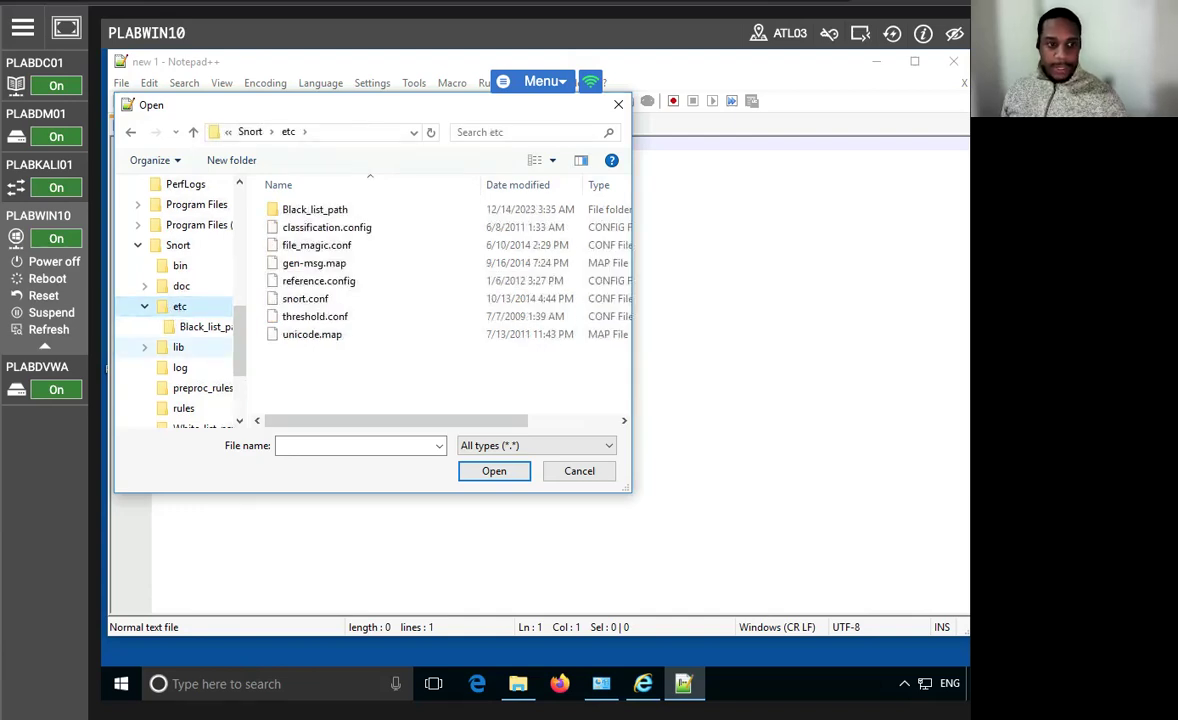
click(304, 300)
click(489, 474)
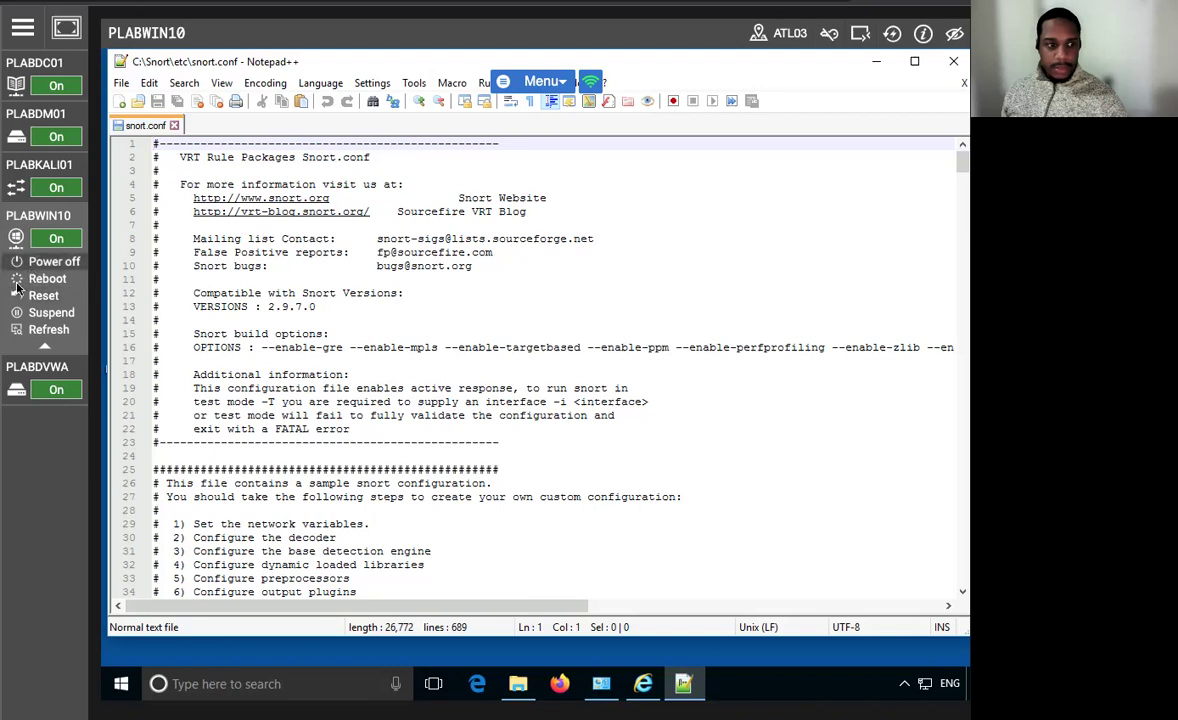
Replace all occurrences of "ipvar" with "var" in snort.conf and close the replace dialog.
click(184, 85)
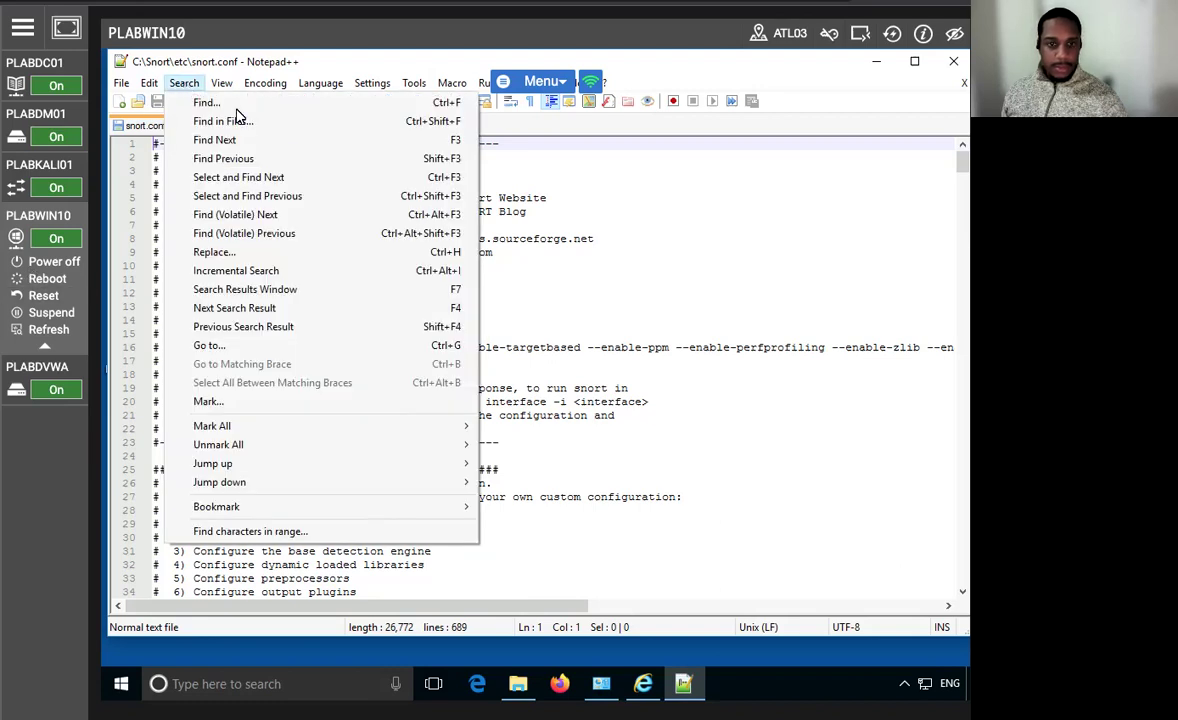
click(229, 252)
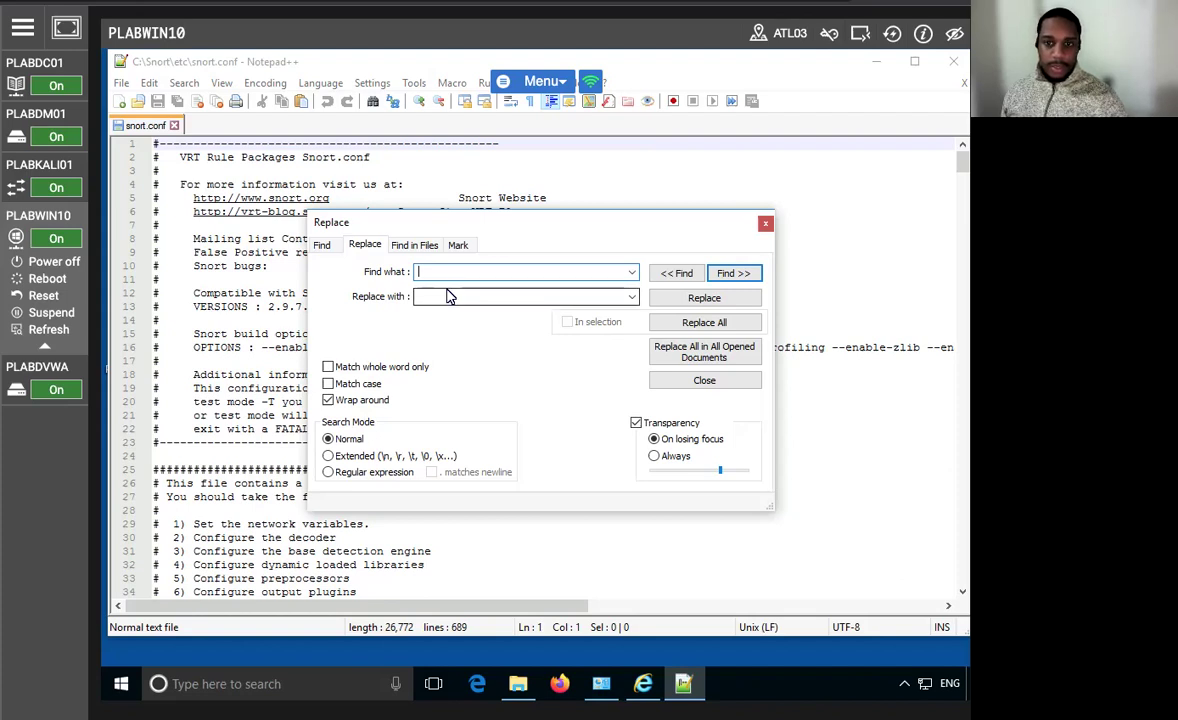
text(ipvar)
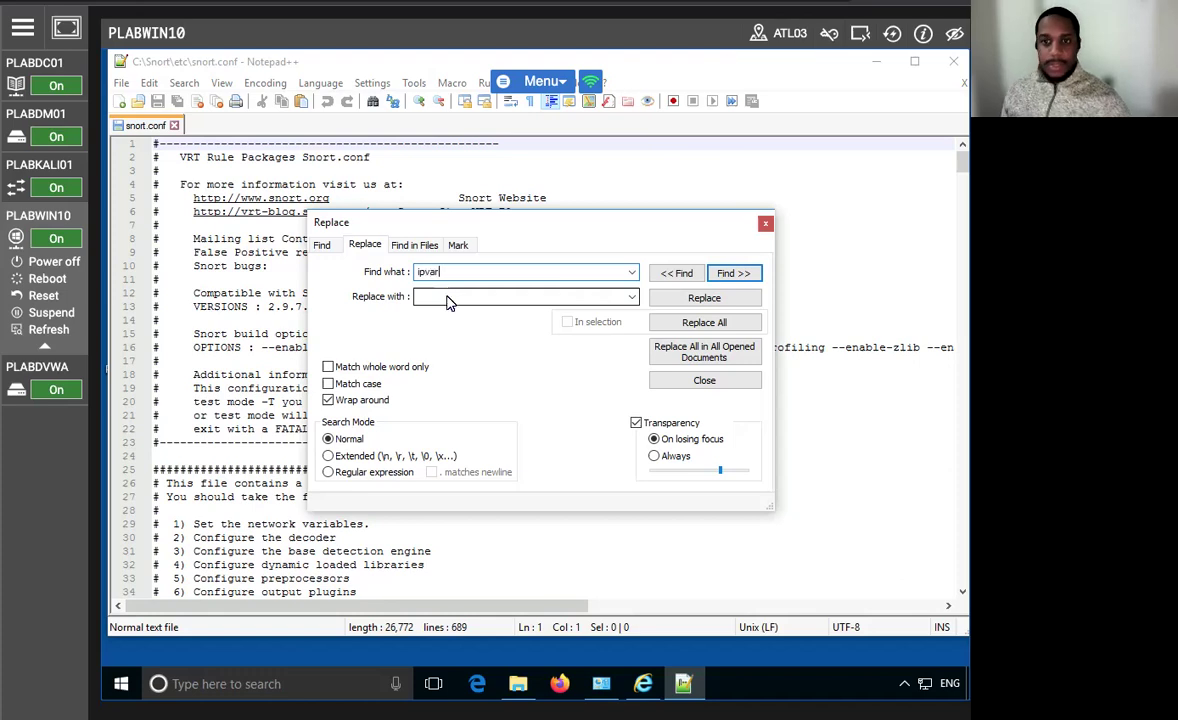
click(448, 296)
text(var)
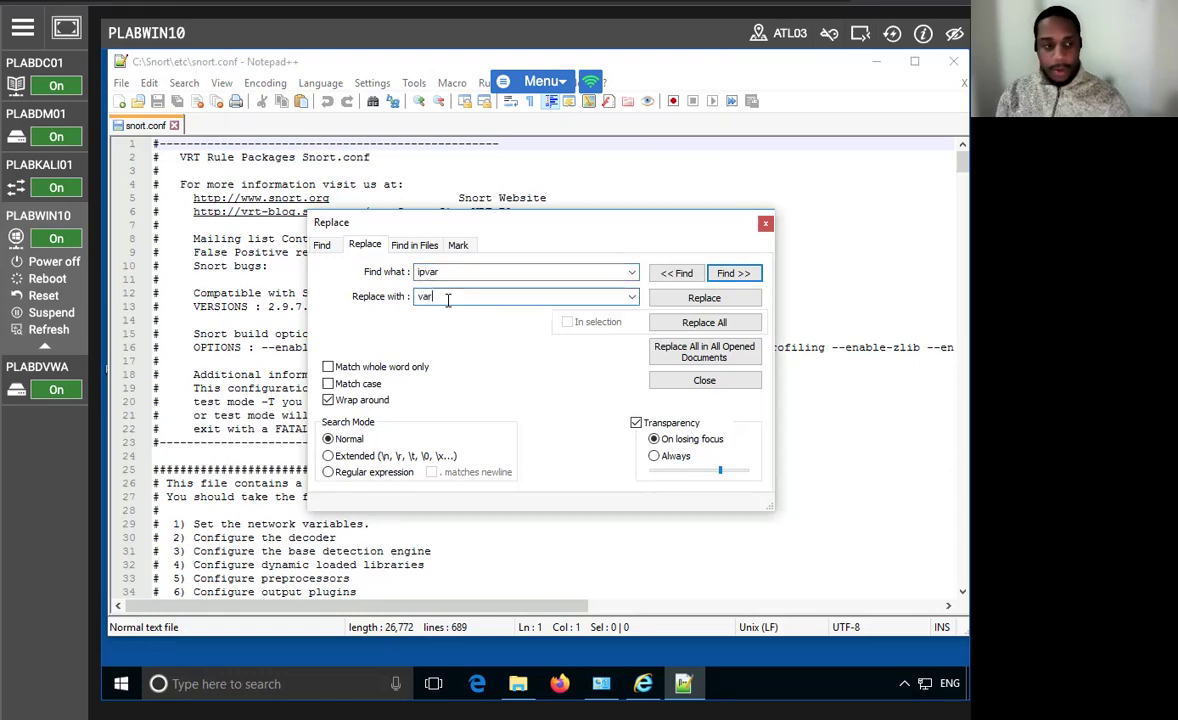
click(705, 322)
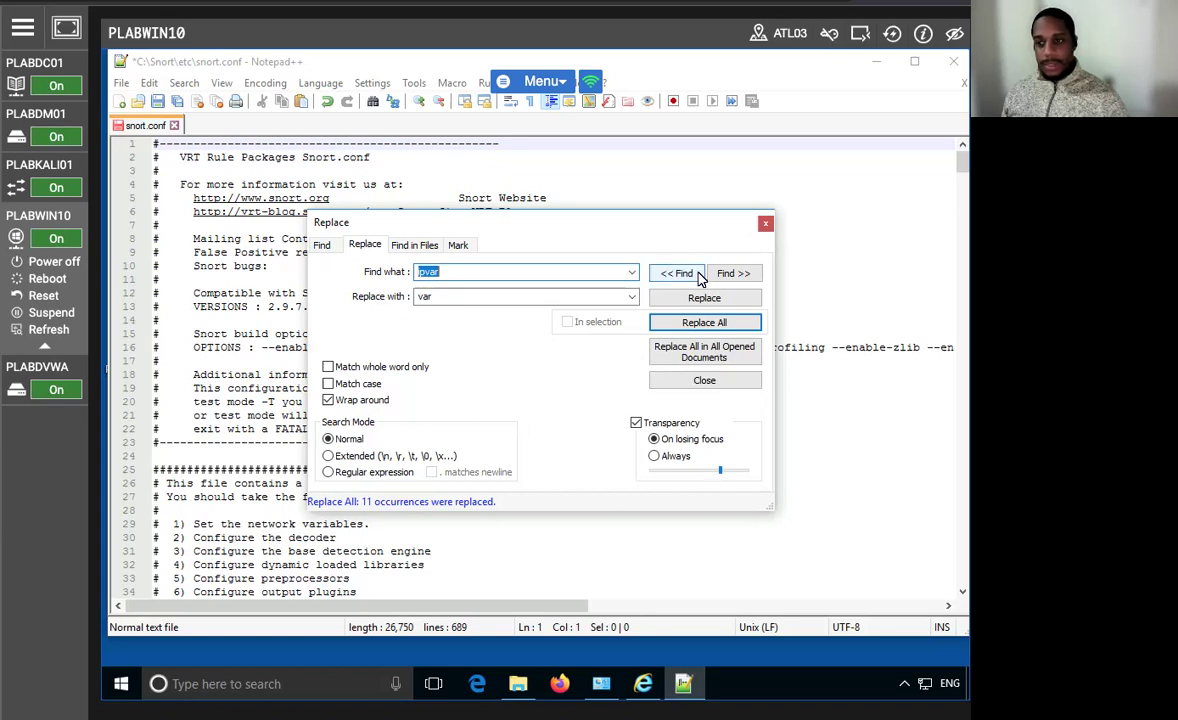
click(765, 227)
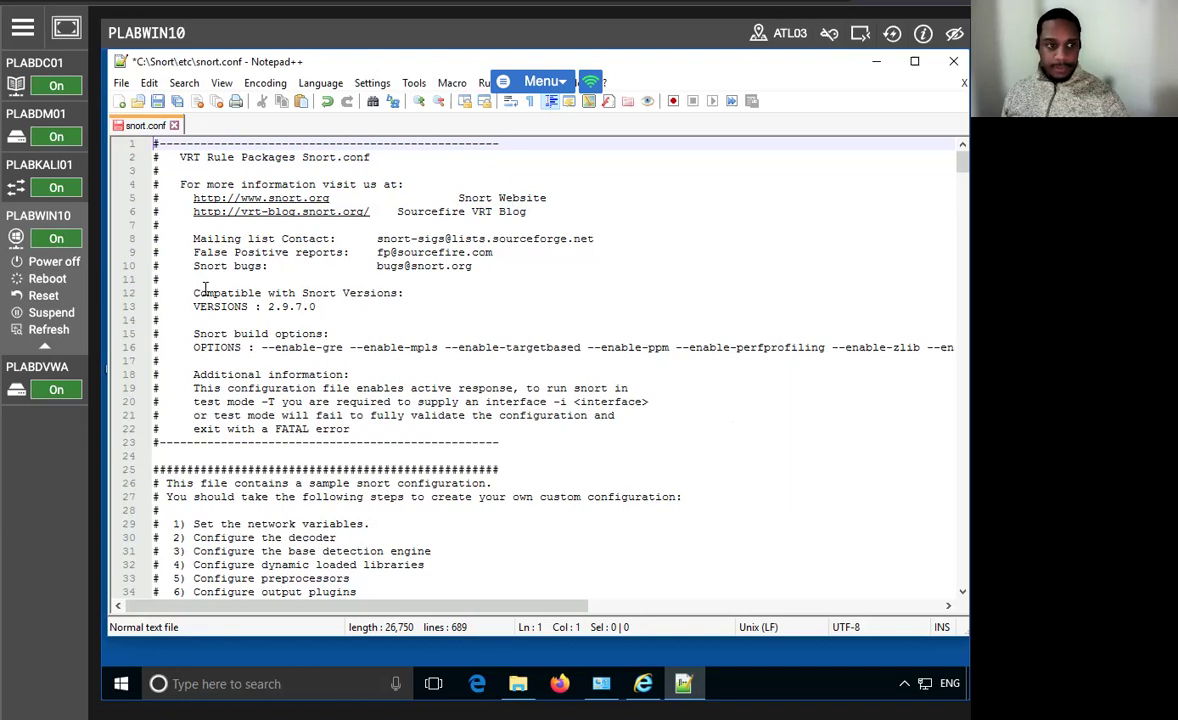
Search snort.conf for "dynamicprocessor directory".
click(184, 83)
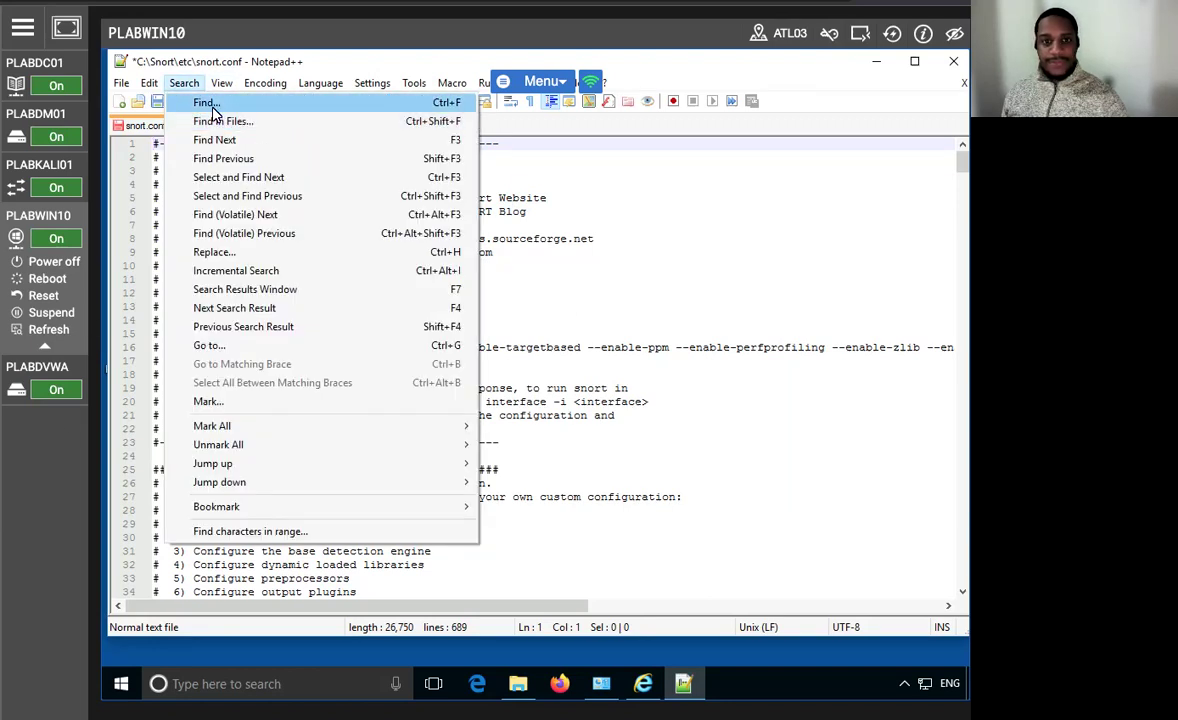
click(206, 102)
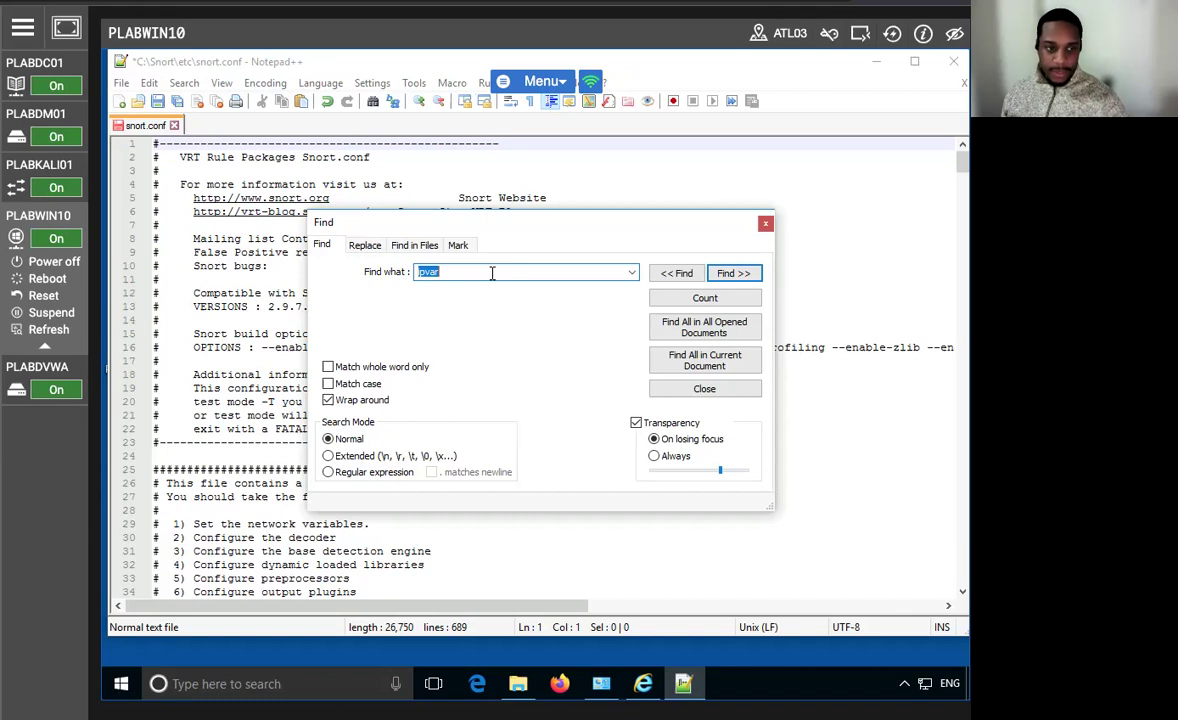
text(dyna)
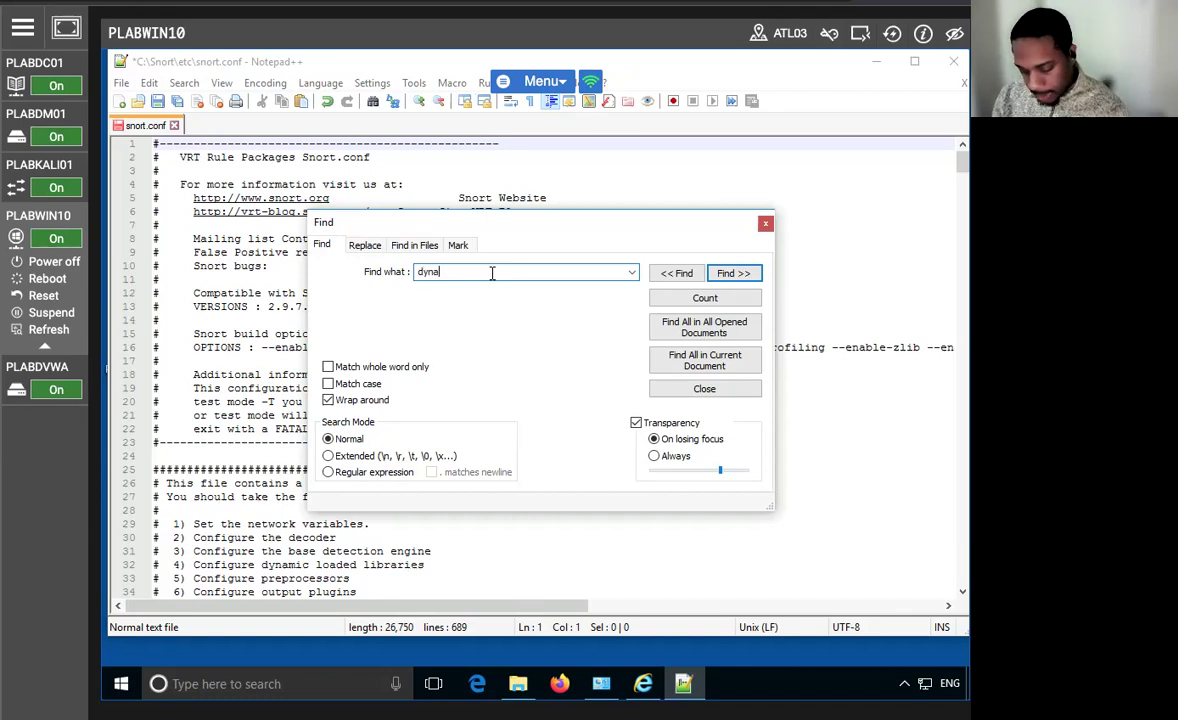
text(micprocessor)
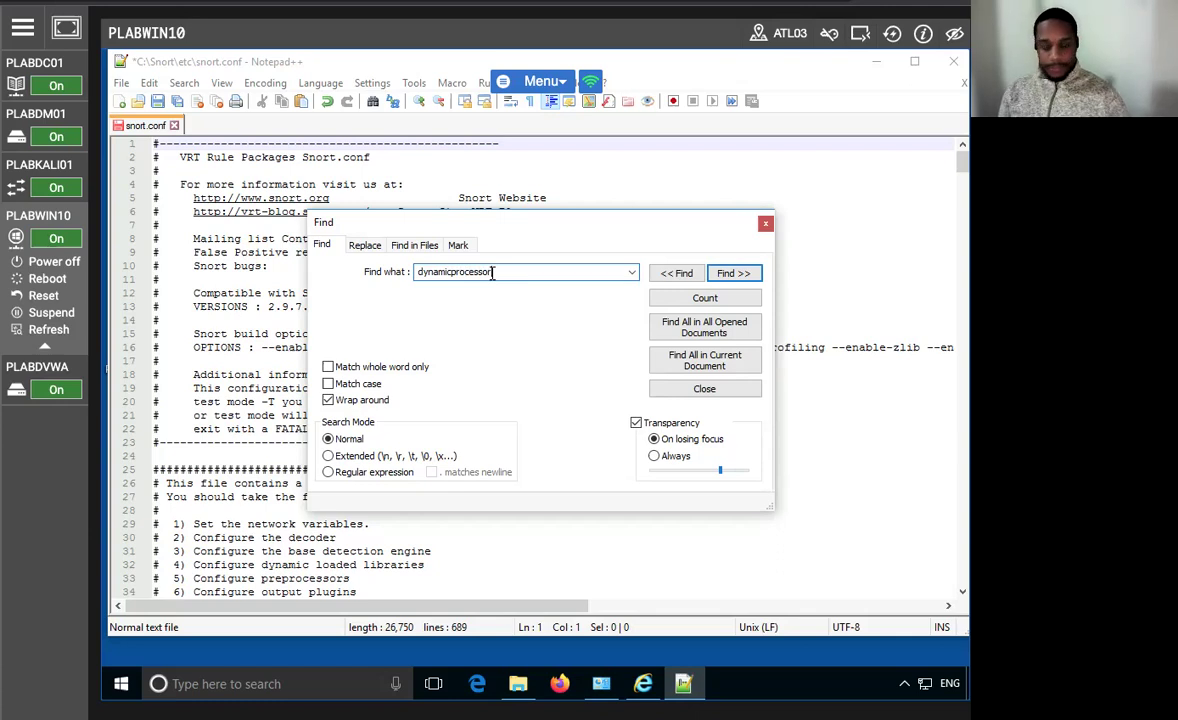
text( directory)
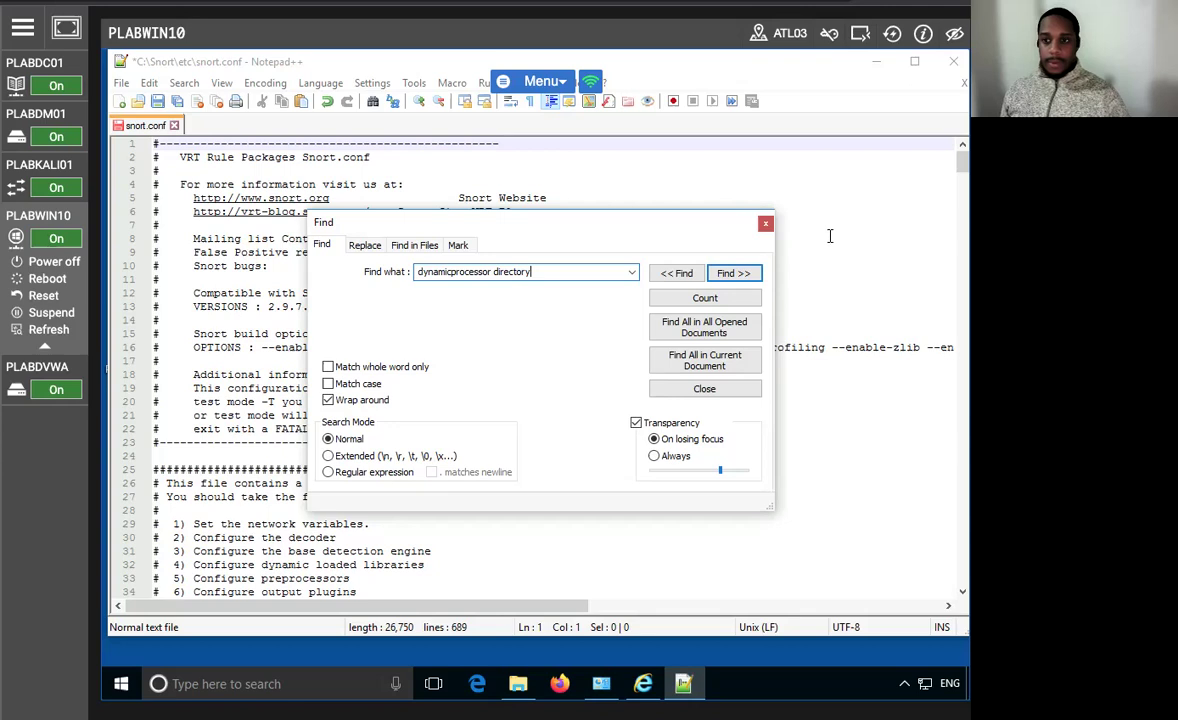
click(733, 273)
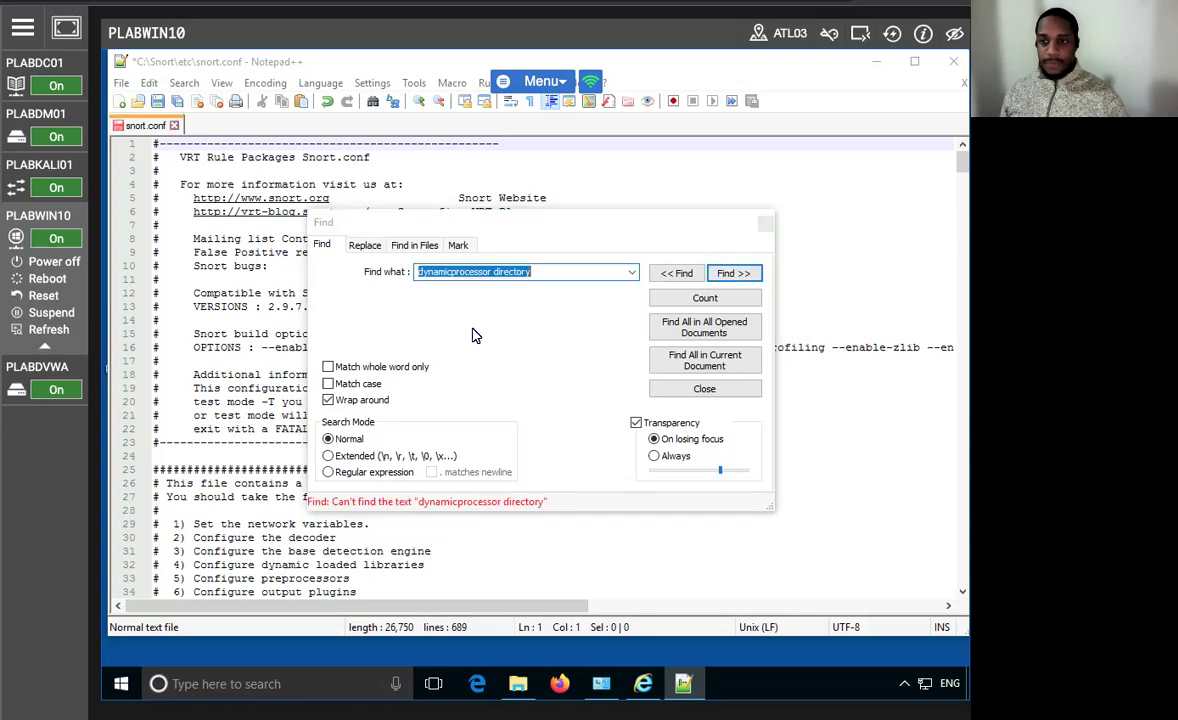